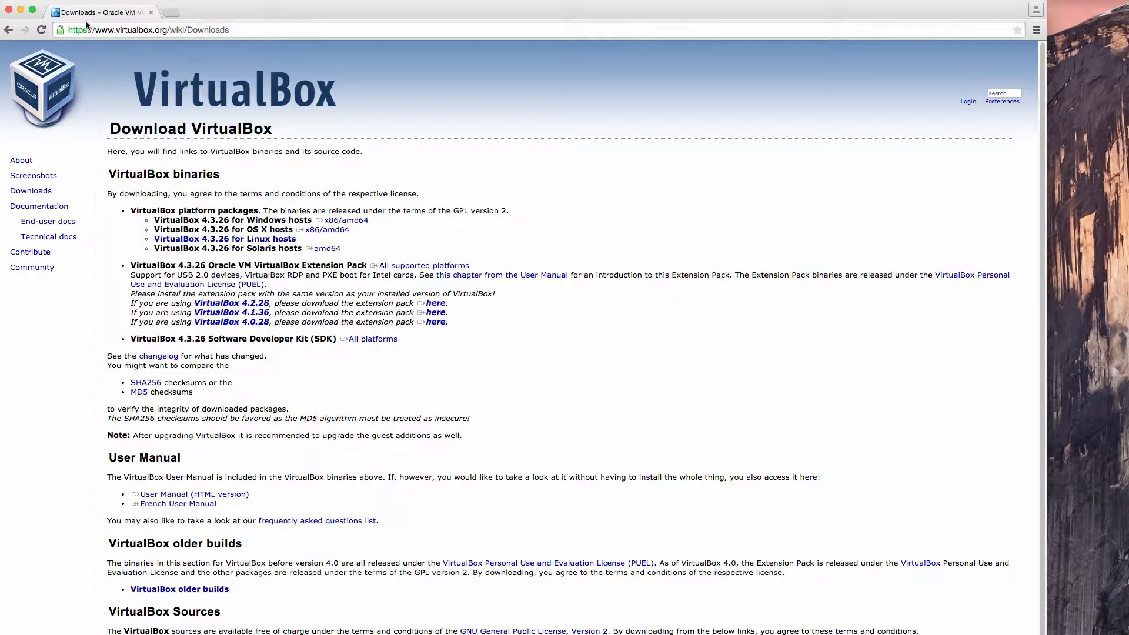
Search the web for "ubuntu" in a new browser tab and open the Download Ubuntu Desktop page.
click(173, 14)
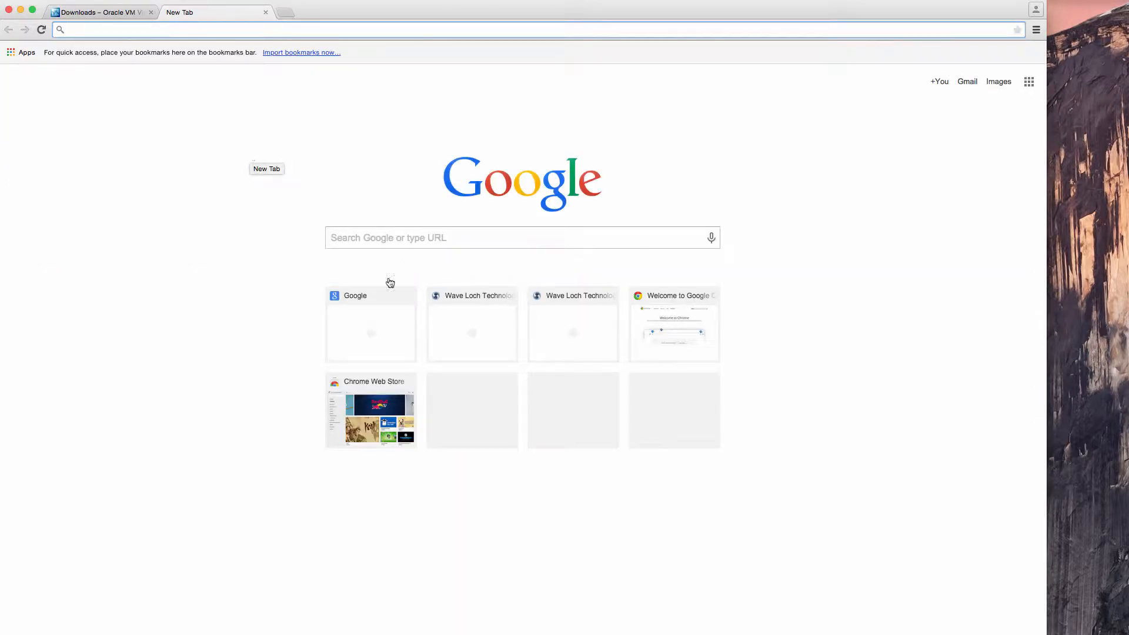
click(377, 238)
text(ubuntu)
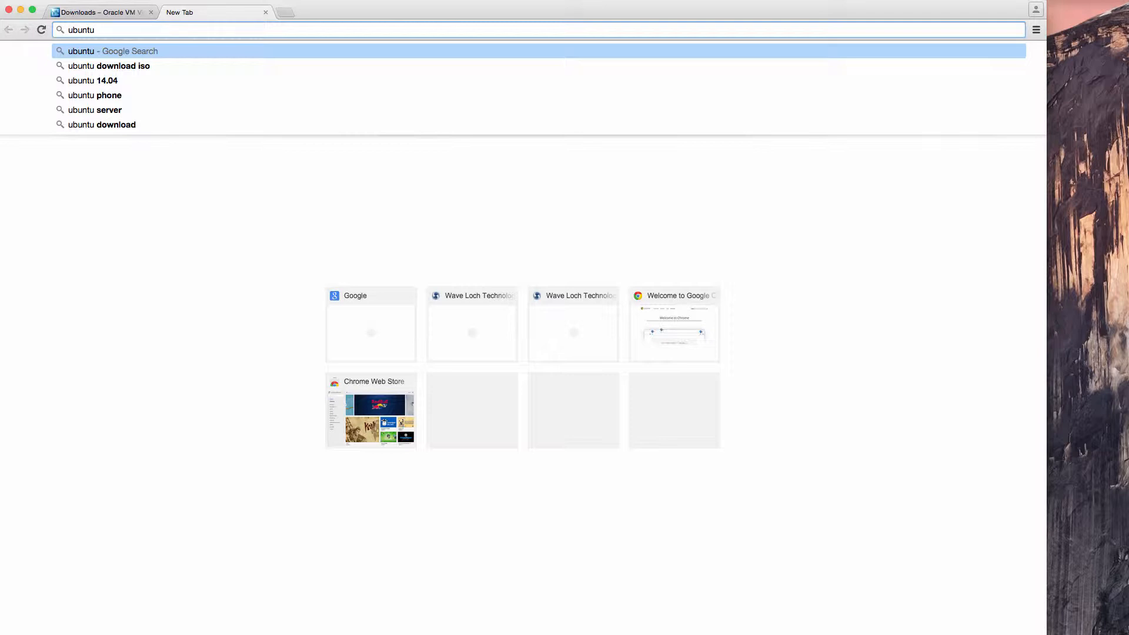
key(Return)
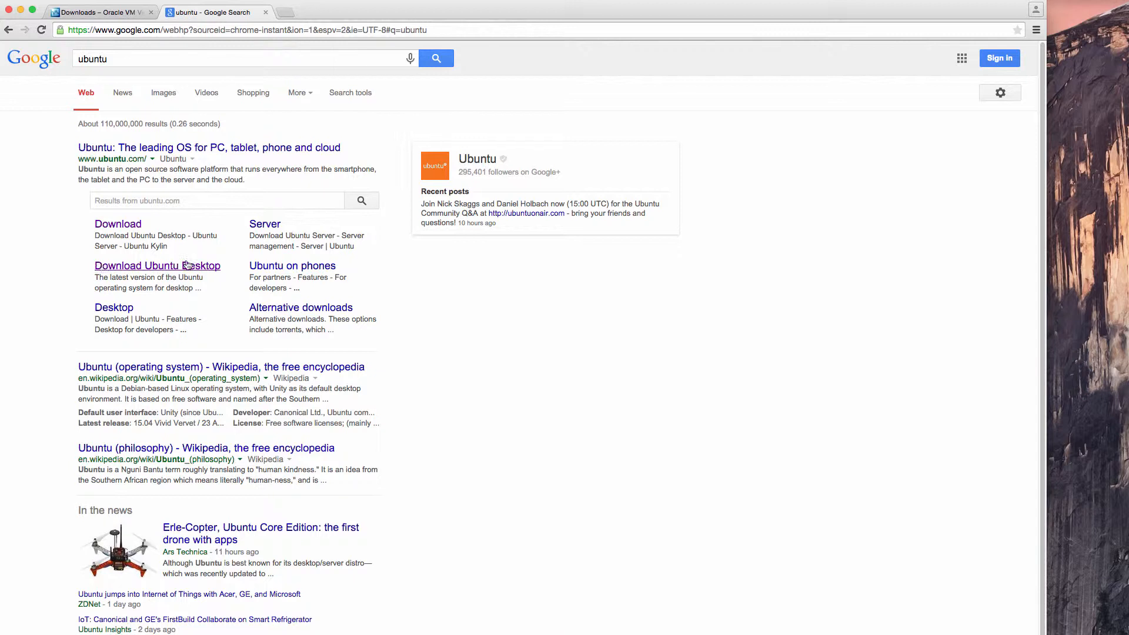
click(154, 266)
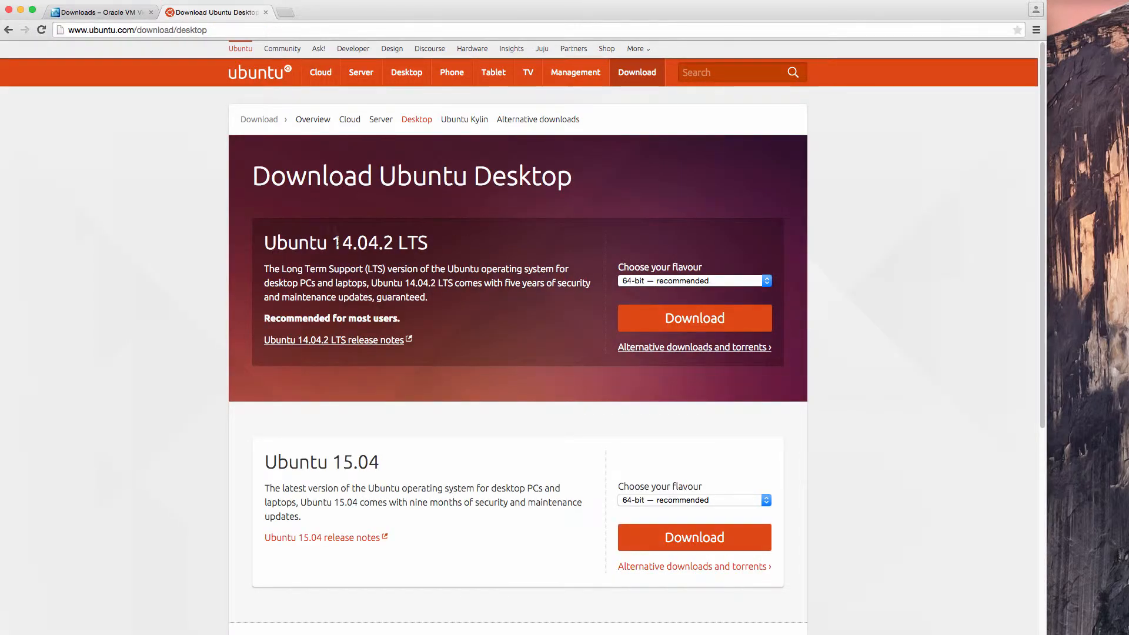
Compare the Ubuntu 14.04.2 LTS and Ubuntu 15.04 versions offered on the desktop download page.
drag(332, 243, 450, 251)
click(450, 251)
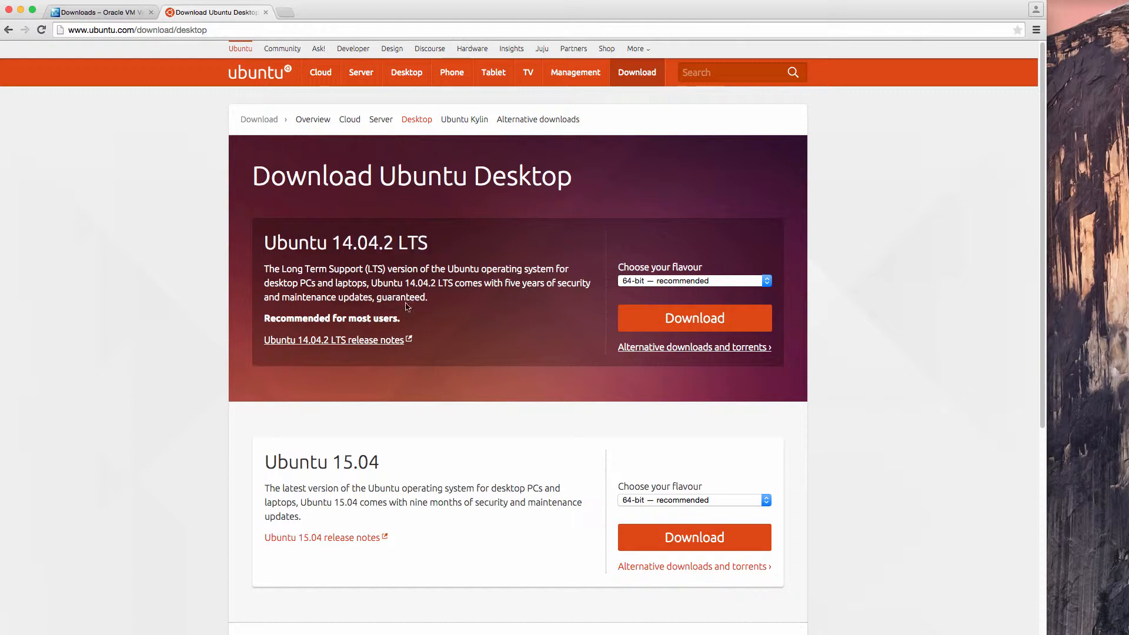
drag(333, 463, 395, 466)
click(383, 468)
drag(335, 241, 428, 242)
click(437, 245)
drag(335, 243, 432, 249)
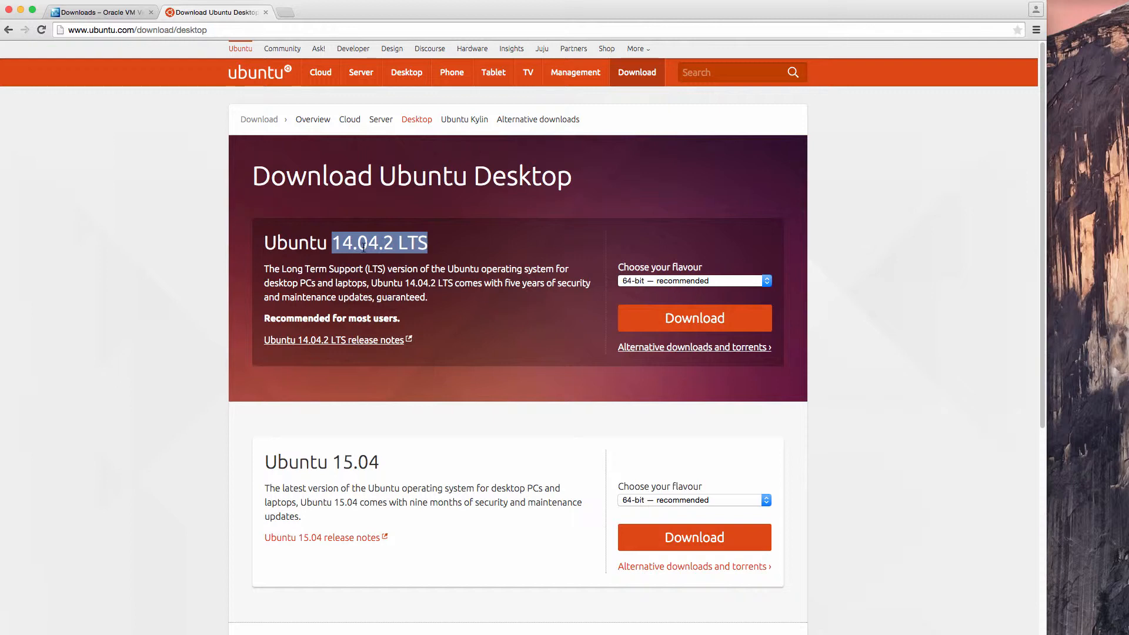
click(431, 248)
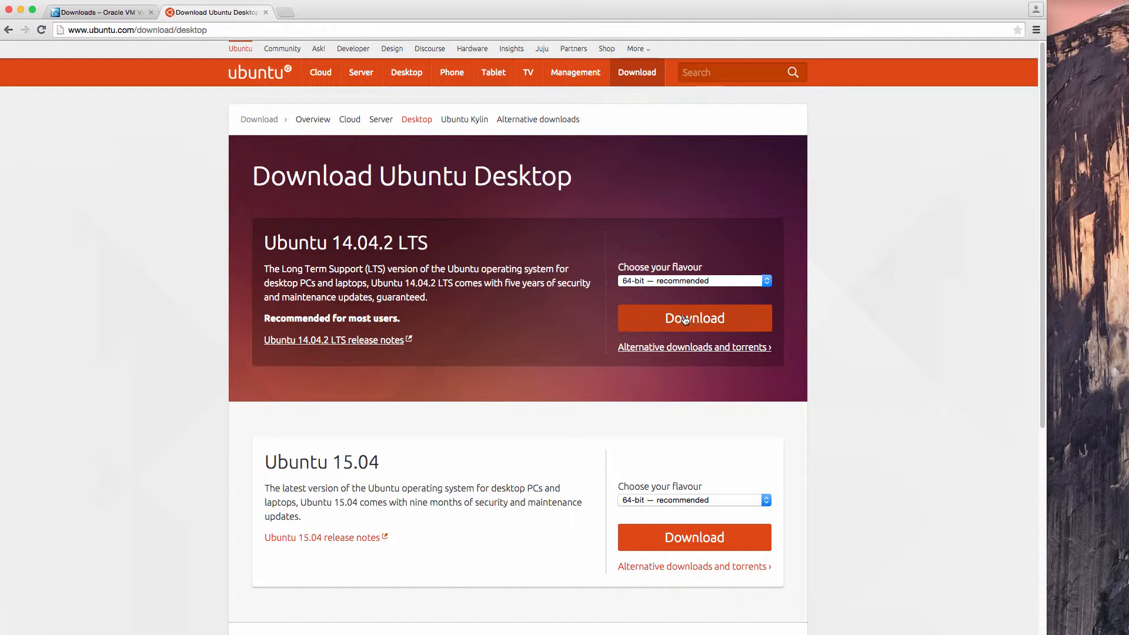
Close the browser, launch VirtualBox, ignore the inaccessible disk image warning and reposition the manager window.
click(9, 9)
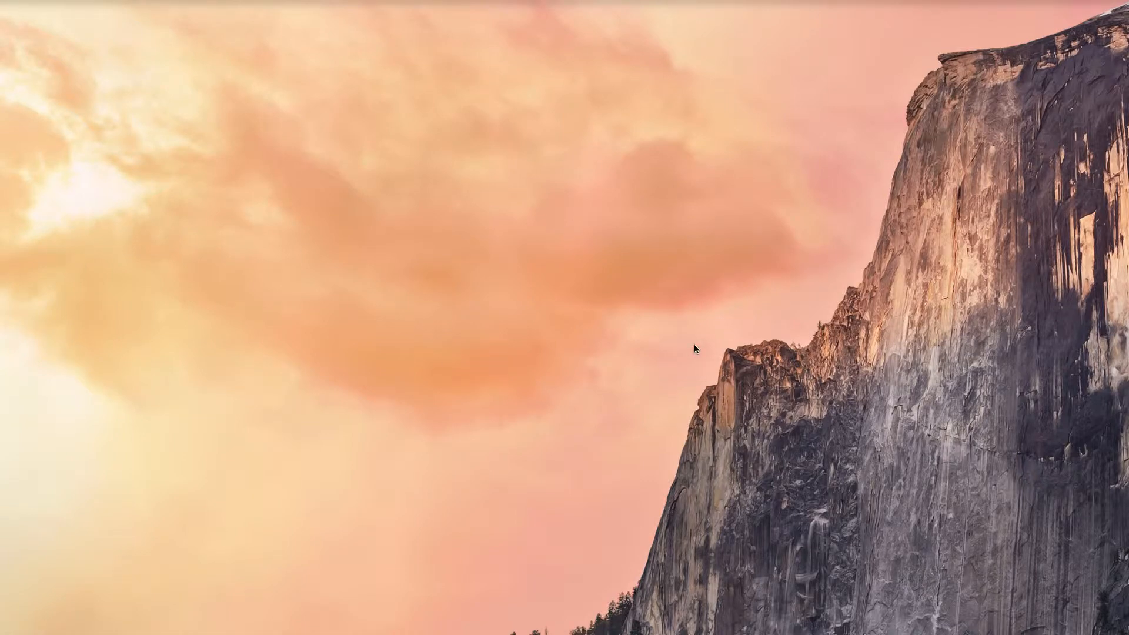
key(super+space)
text(vi)
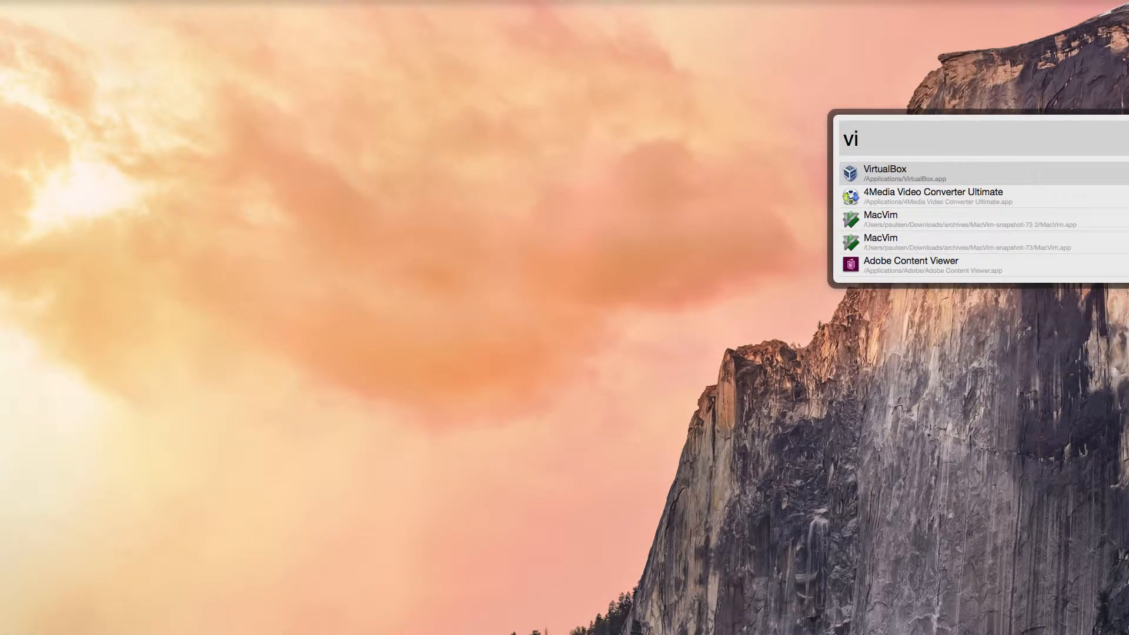
key(Escape)
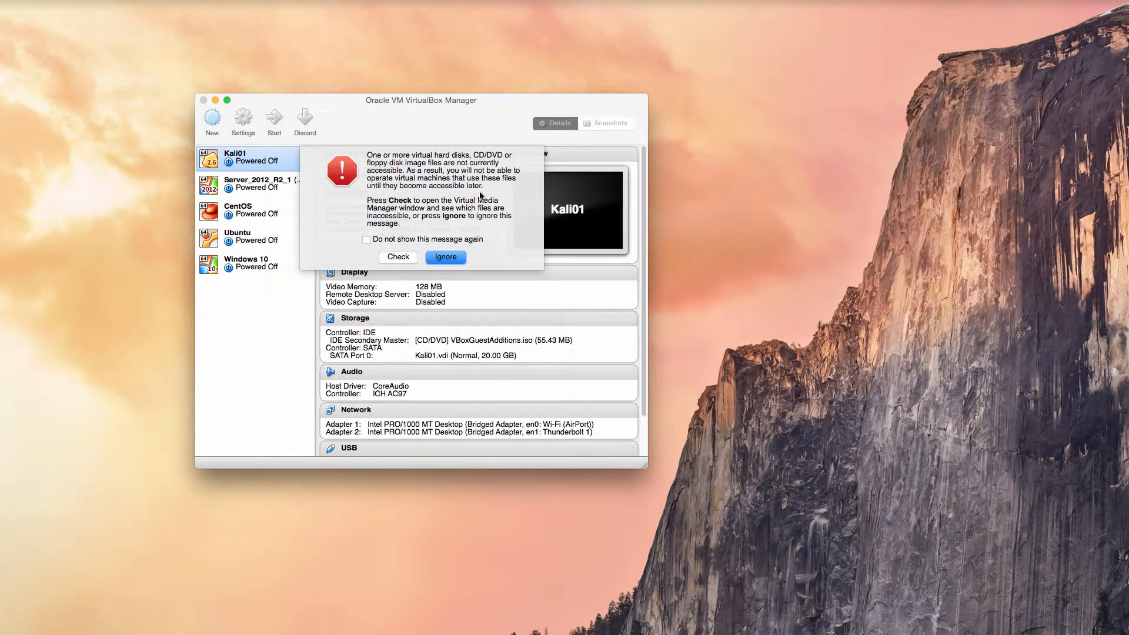
click(436, 259)
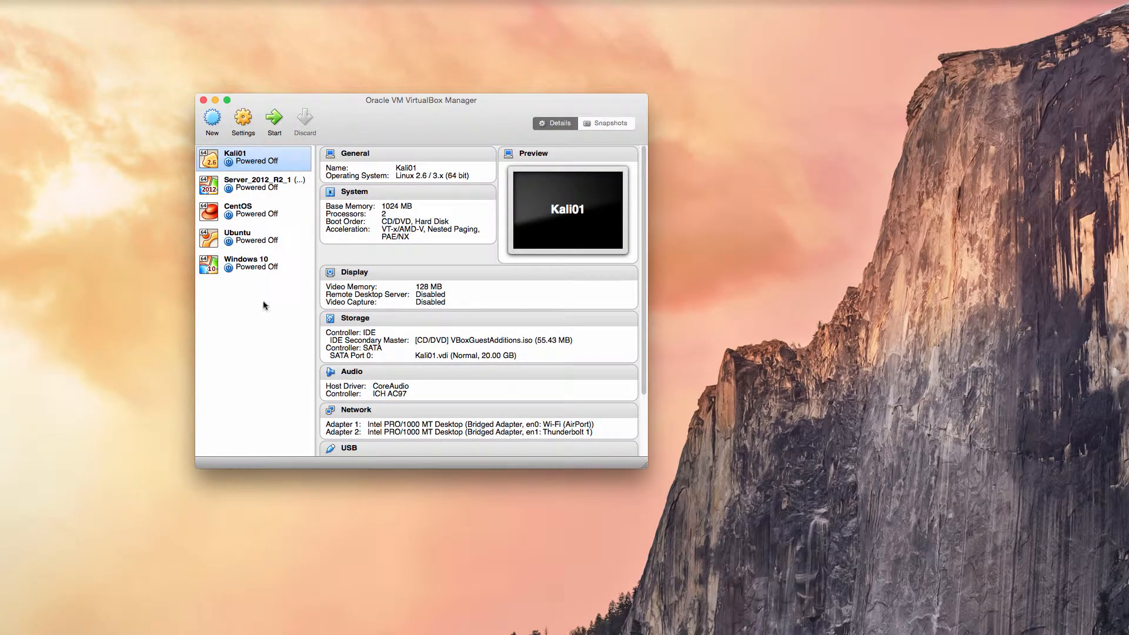
drag(397, 132, 401, 93)
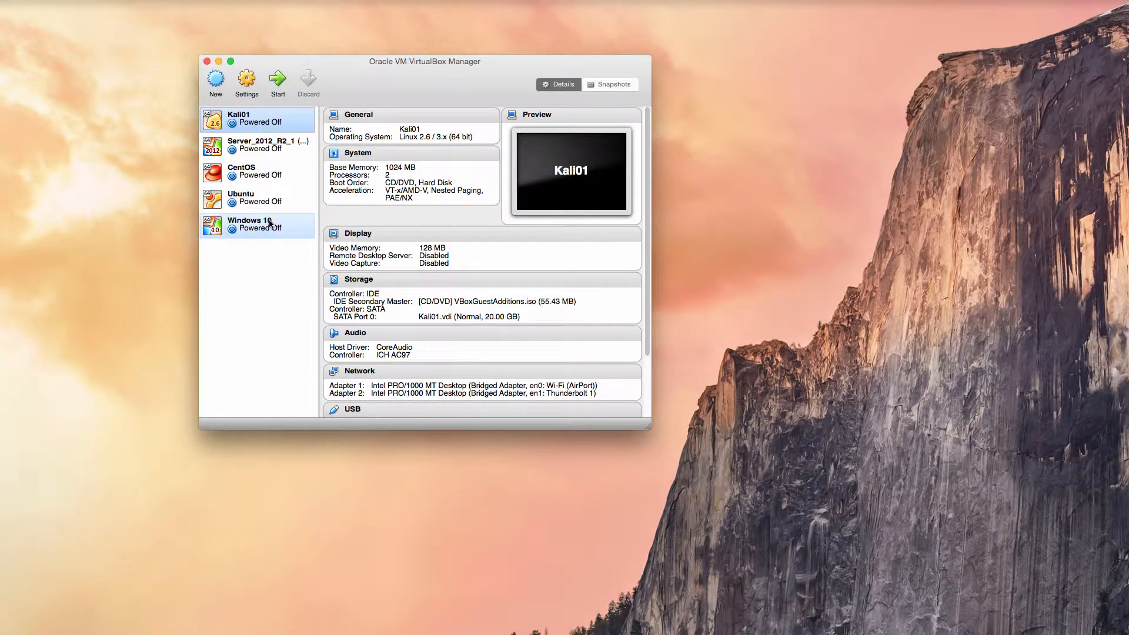
drag(386, 79, 414, 133)
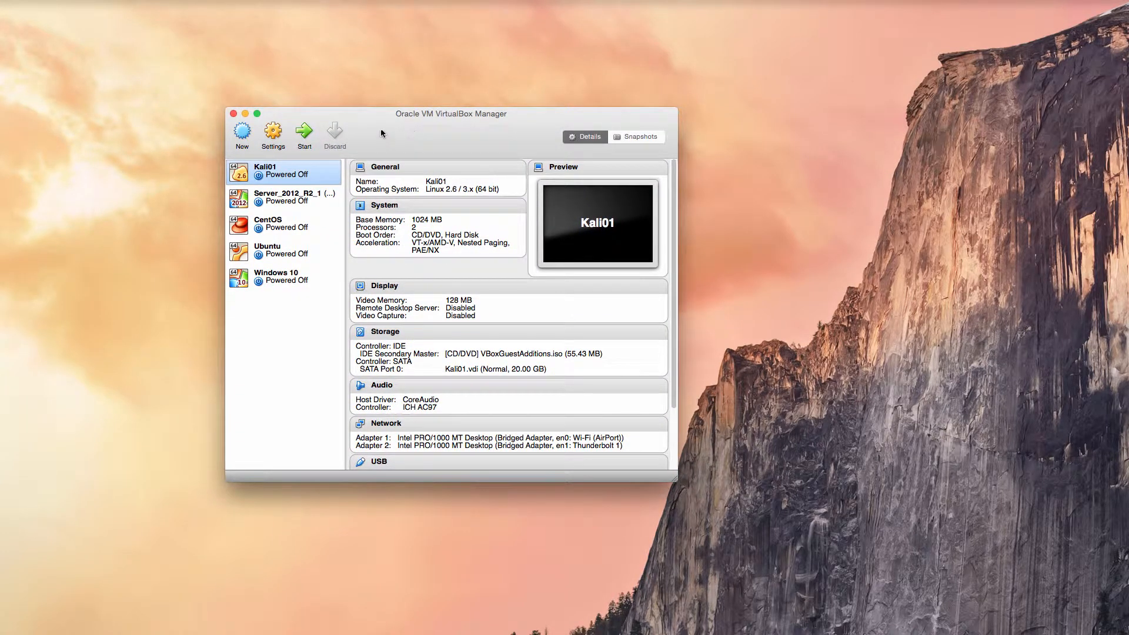
Start a new virtual machine named "Ubuntu OpenFOAM" with type Linux and version Ubuntu (64 bit).
click(243, 133)
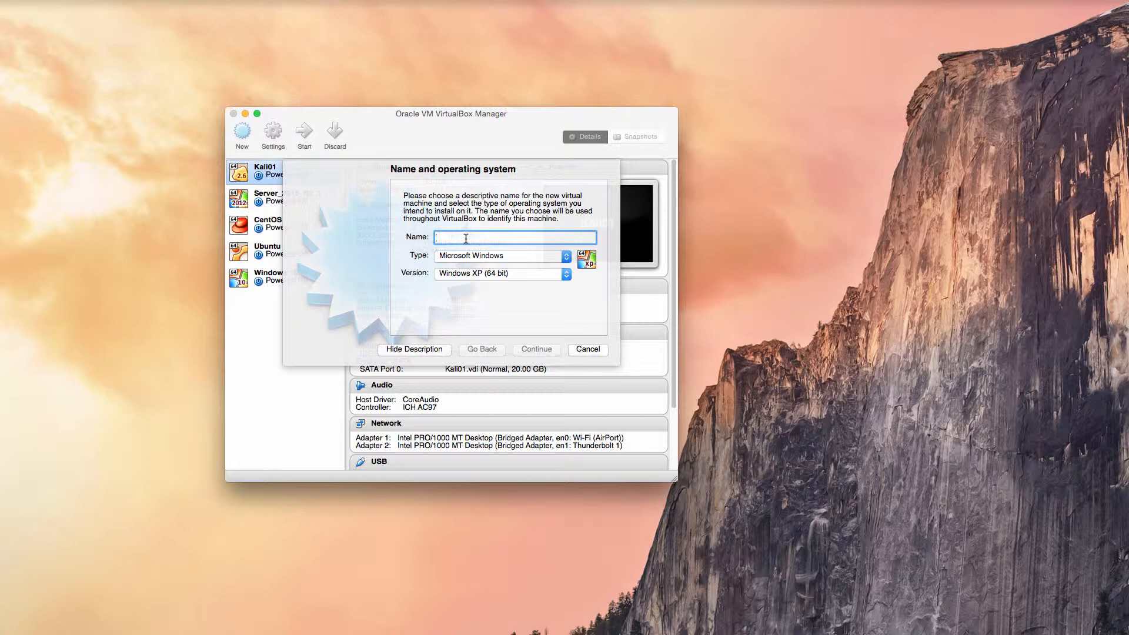
text(Ubuntu)
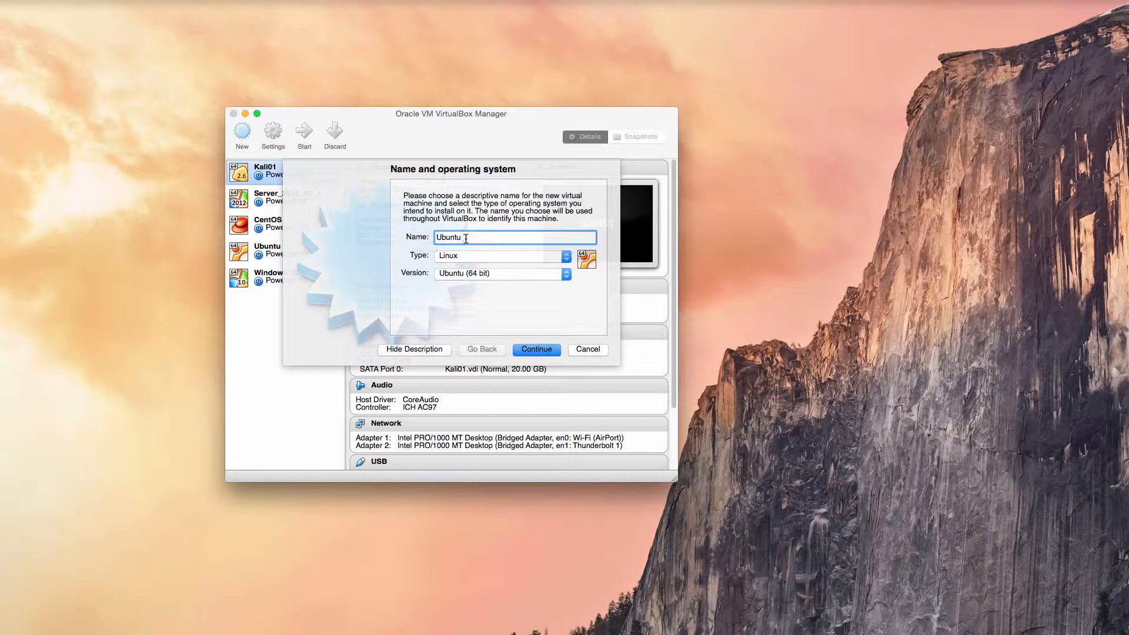
text( OpenFOAM)
click(531, 257)
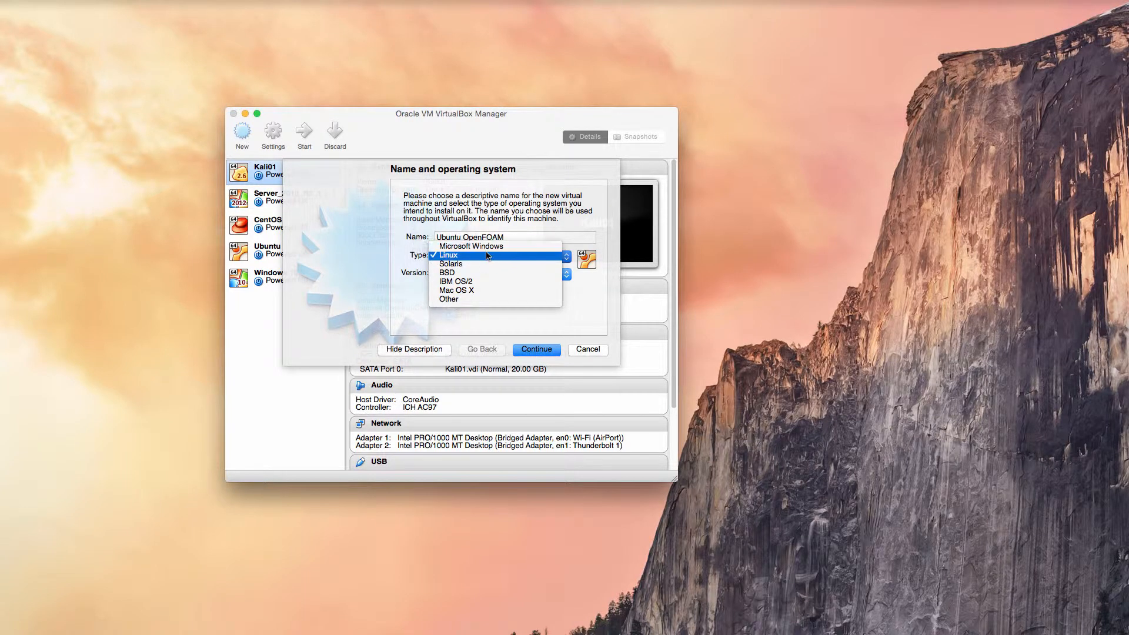
click(406, 254)
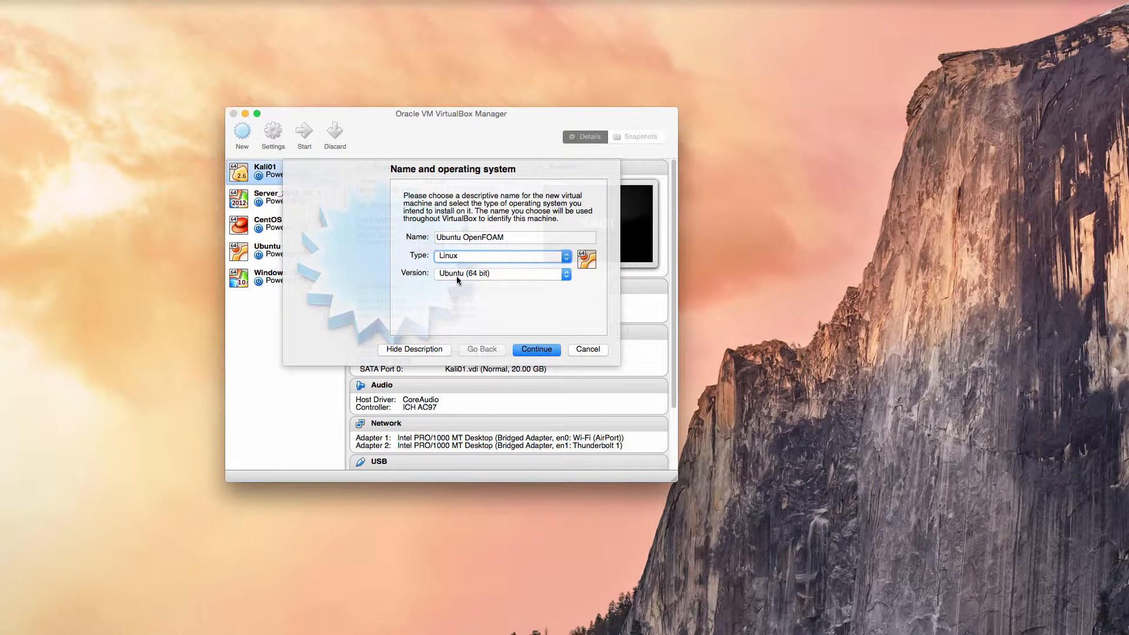
click(568, 275)
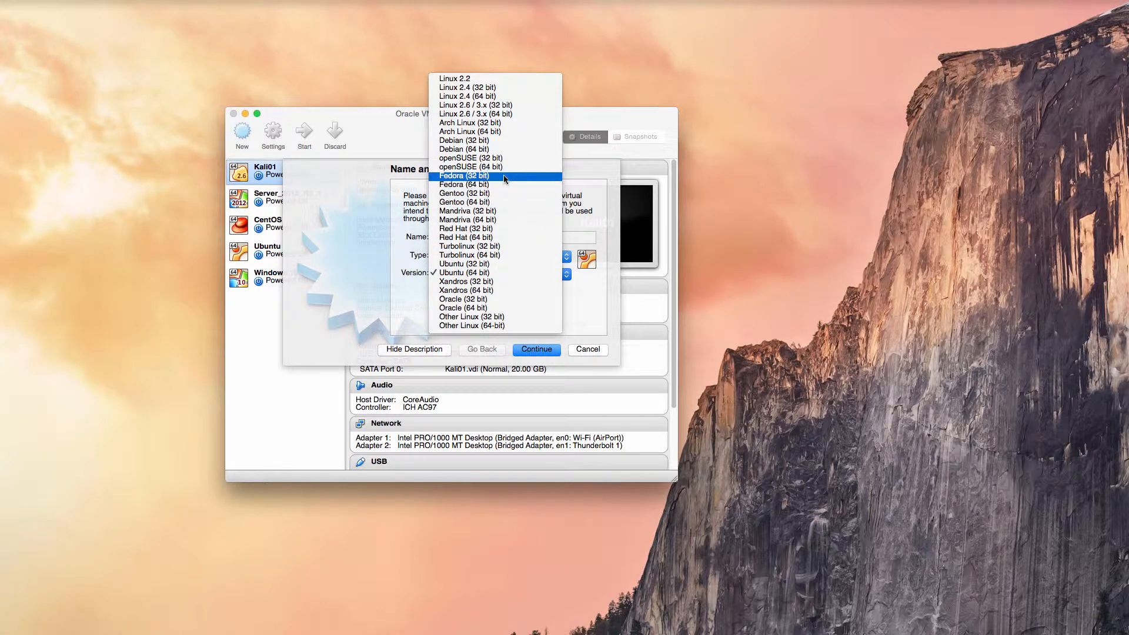
click(578, 302)
click(537, 350)
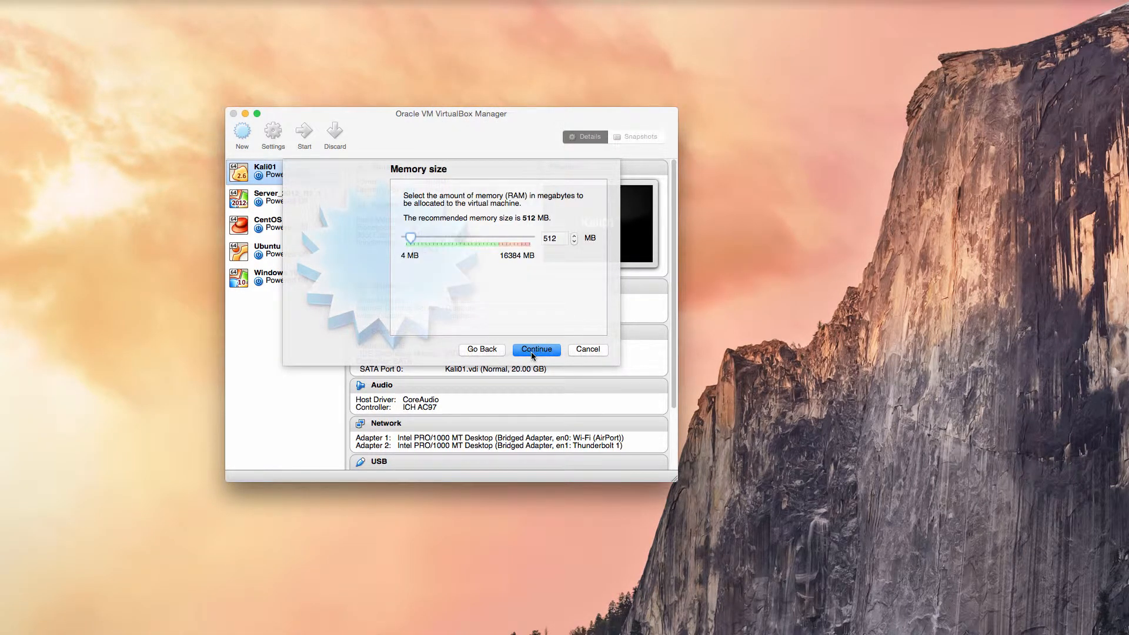
Set the new virtual machine's memory size to 8192 MB and proceed to the hard drive setup.
click(561, 238)
double_click(560, 238)
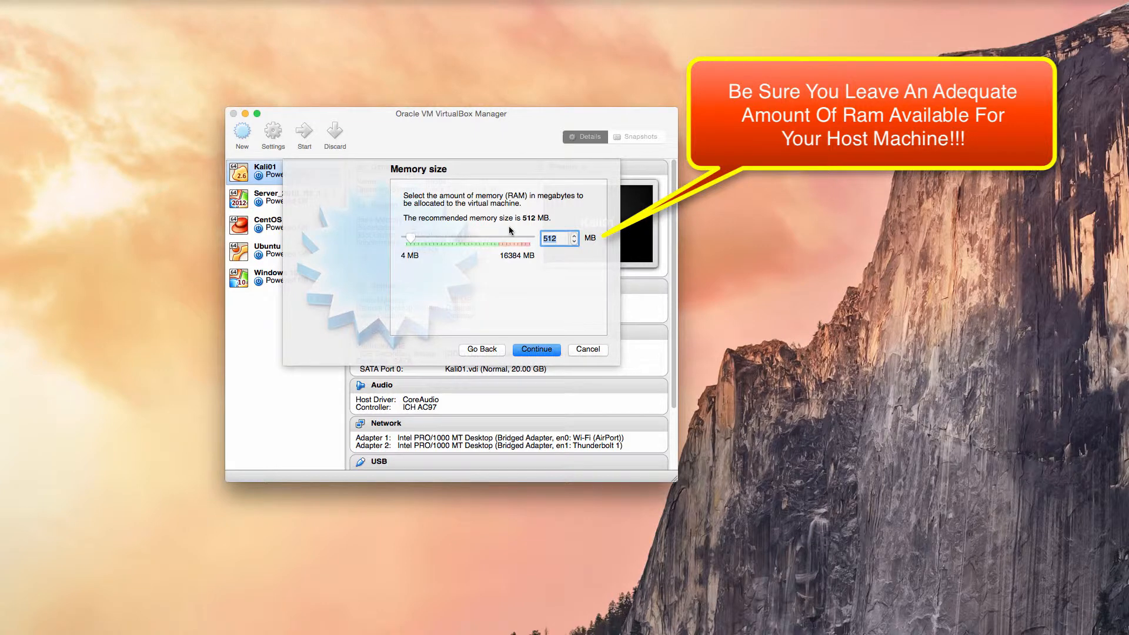
text(8192)
click(537, 349)
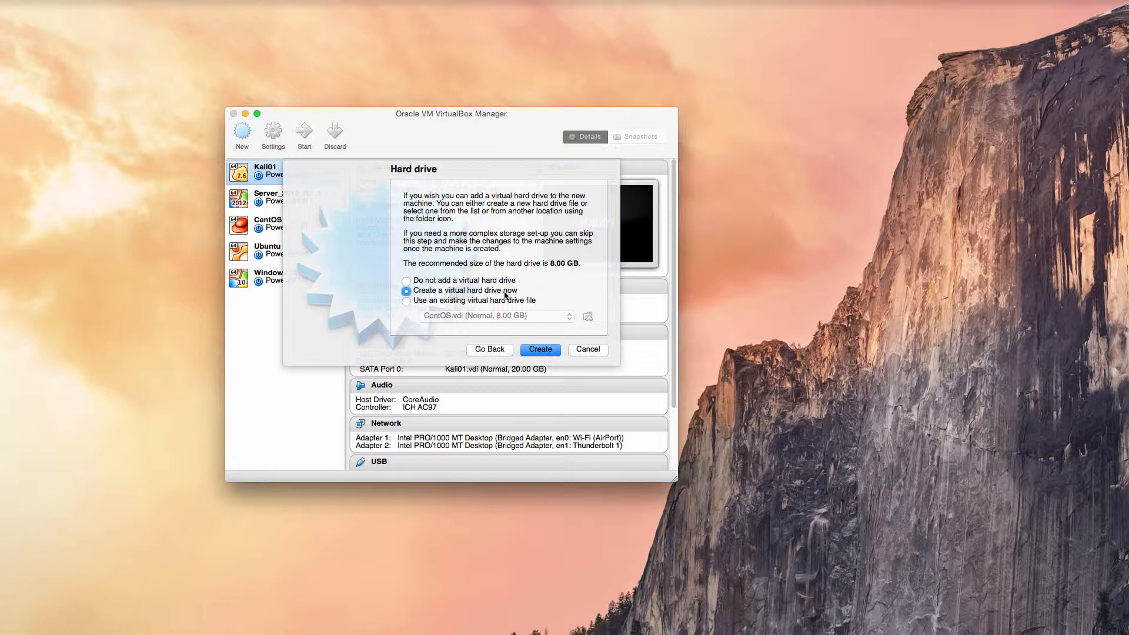
Choose to create a virtual hard drive now as a VDI (VirtualBox Disk Image) with fixed size storage.
click(541, 350)
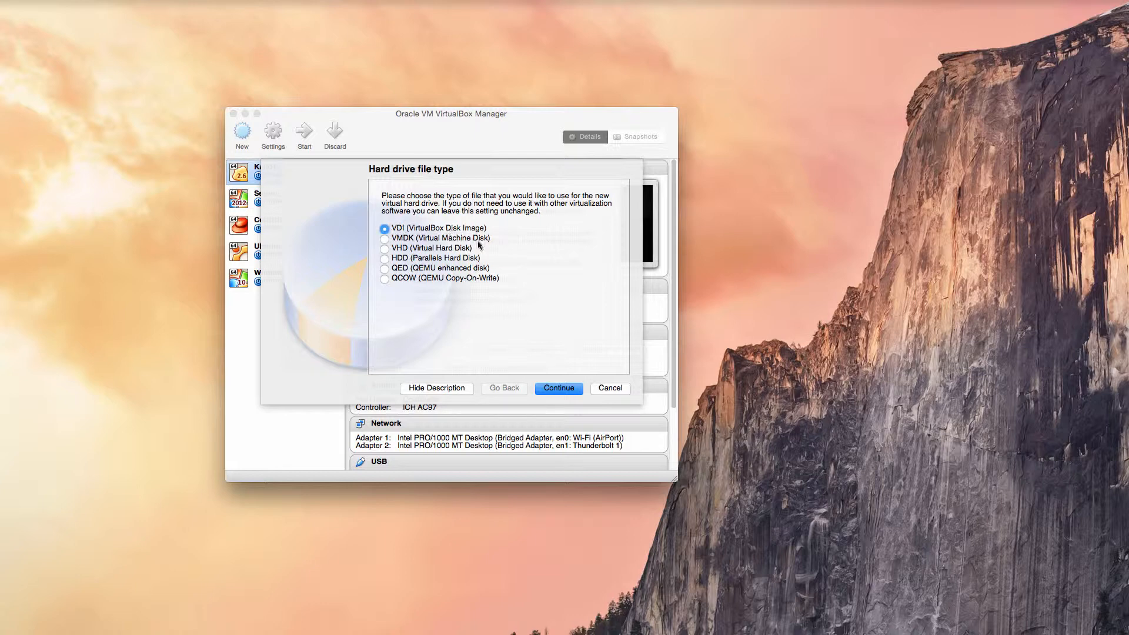
click(559, 389)
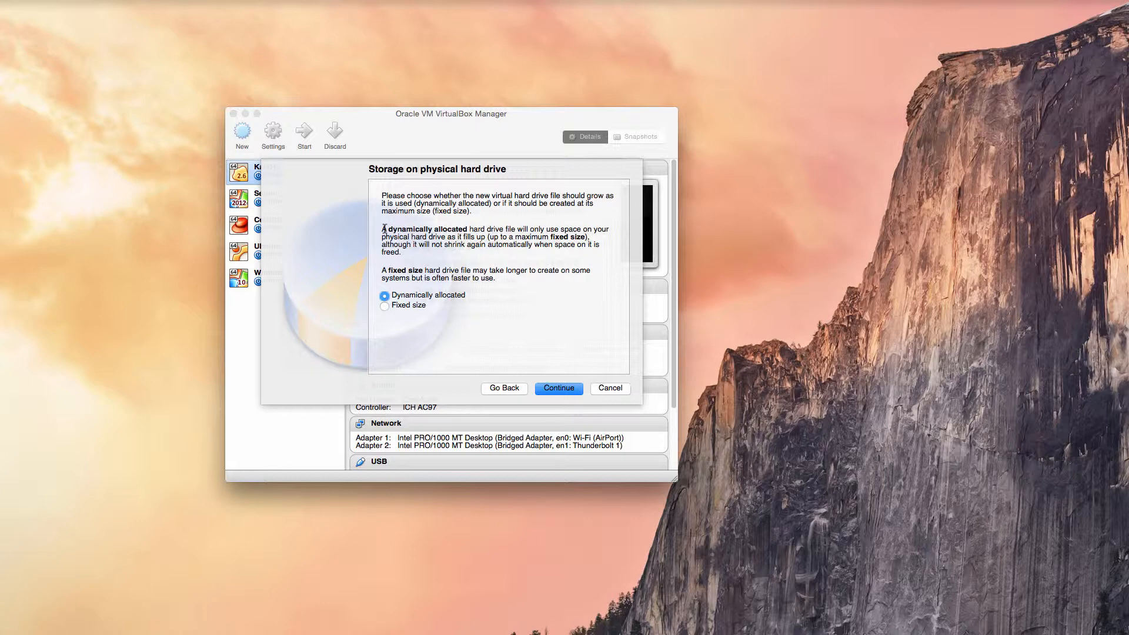
drag(382, 227, 425, 254)
click(417, 250)
drag(382, 228, 400, 256)
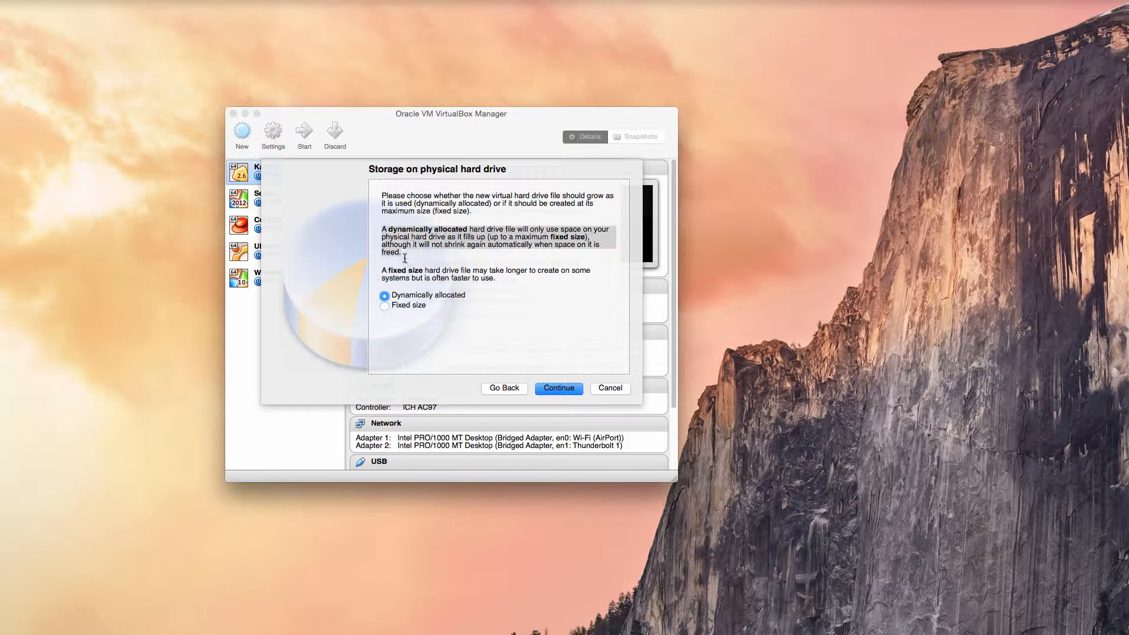
click(398, 246)
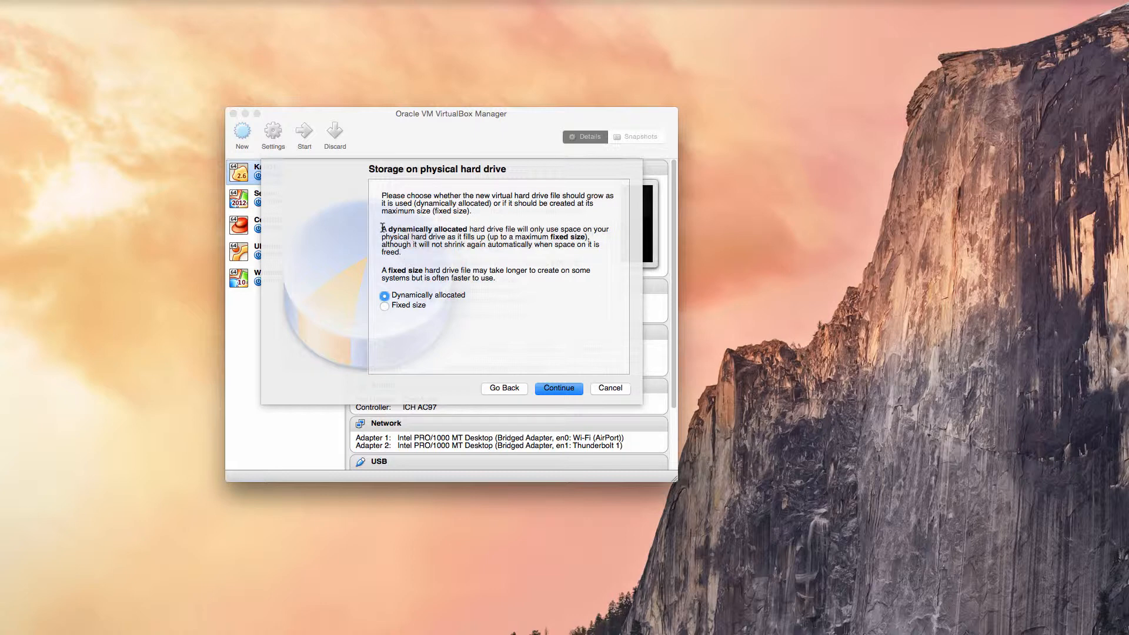
drag(381, 229, 400, 262)
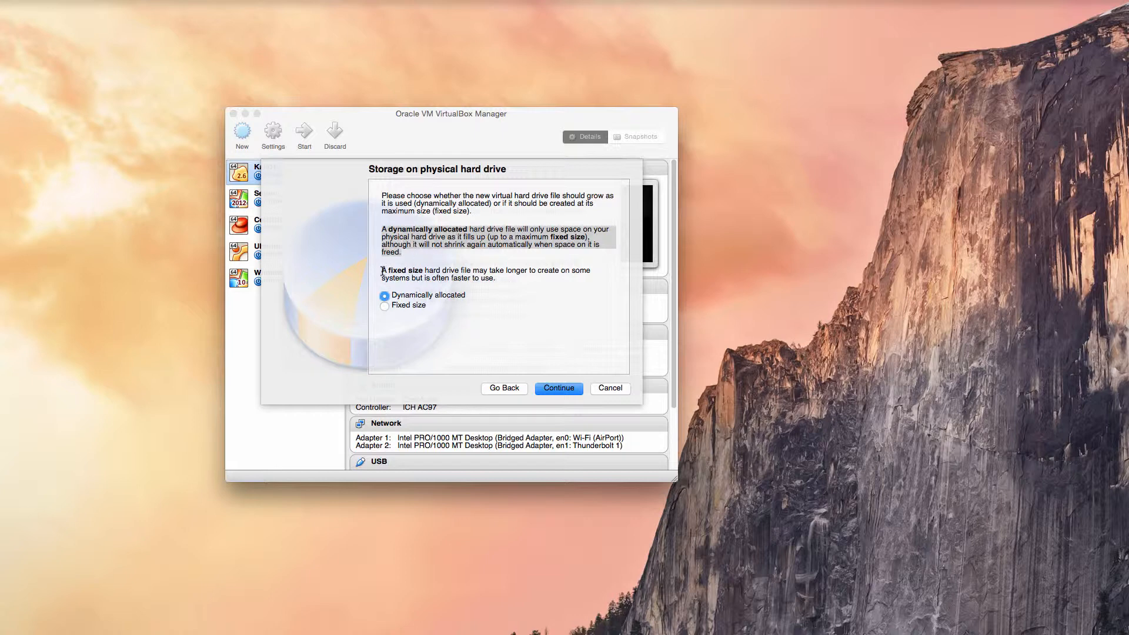
drag(381, 270, 514, 284)
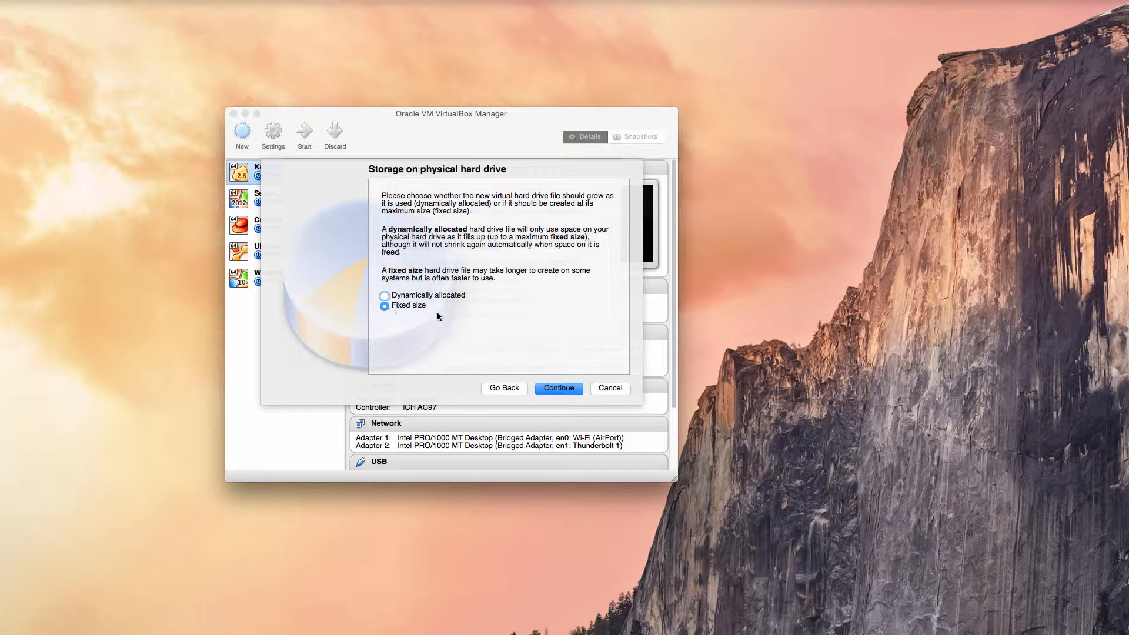
click(557, 389)
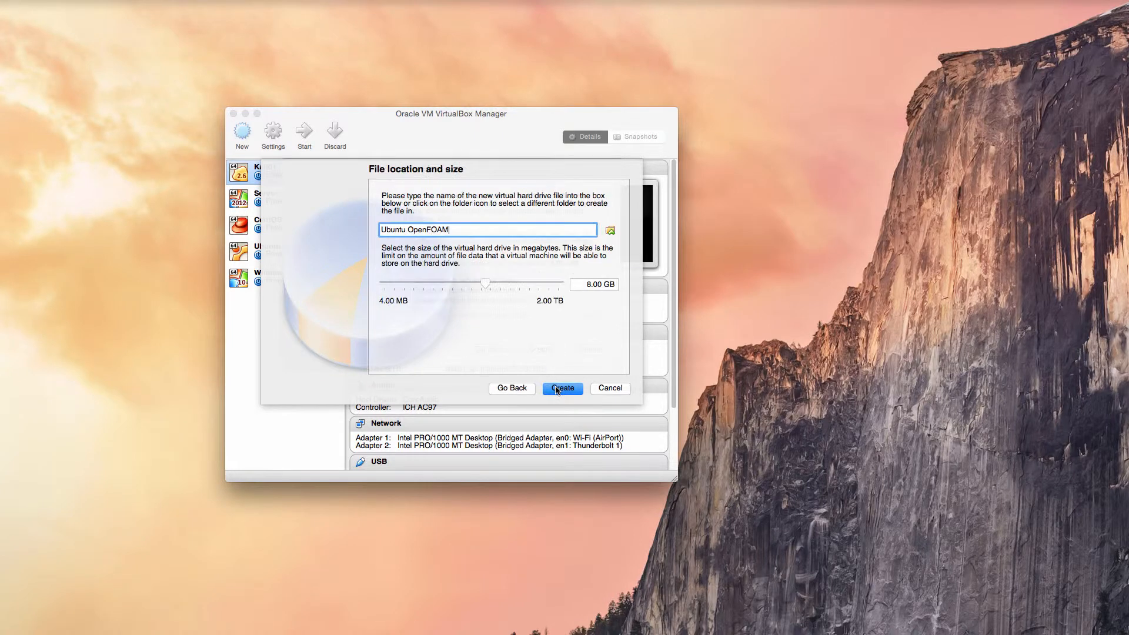
Set the virtual hard drive's size to 20 GB and create it, keeping the file name Ubuntu OpenFOAM.
click(591, 284)
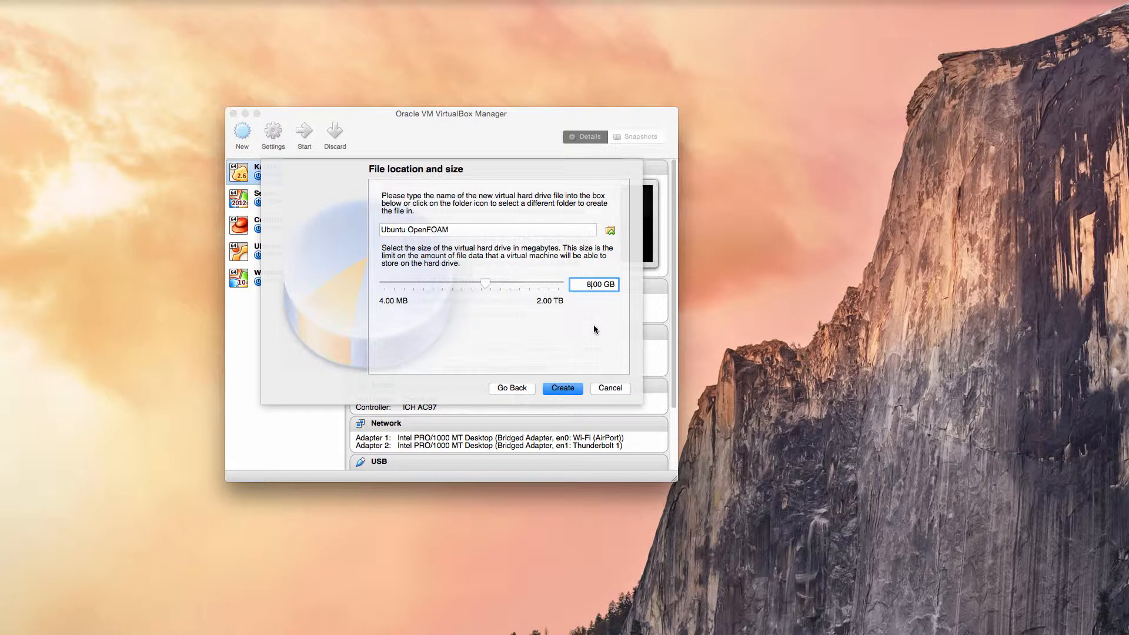
key(BackSpace)
text(20)
click(563, 389)
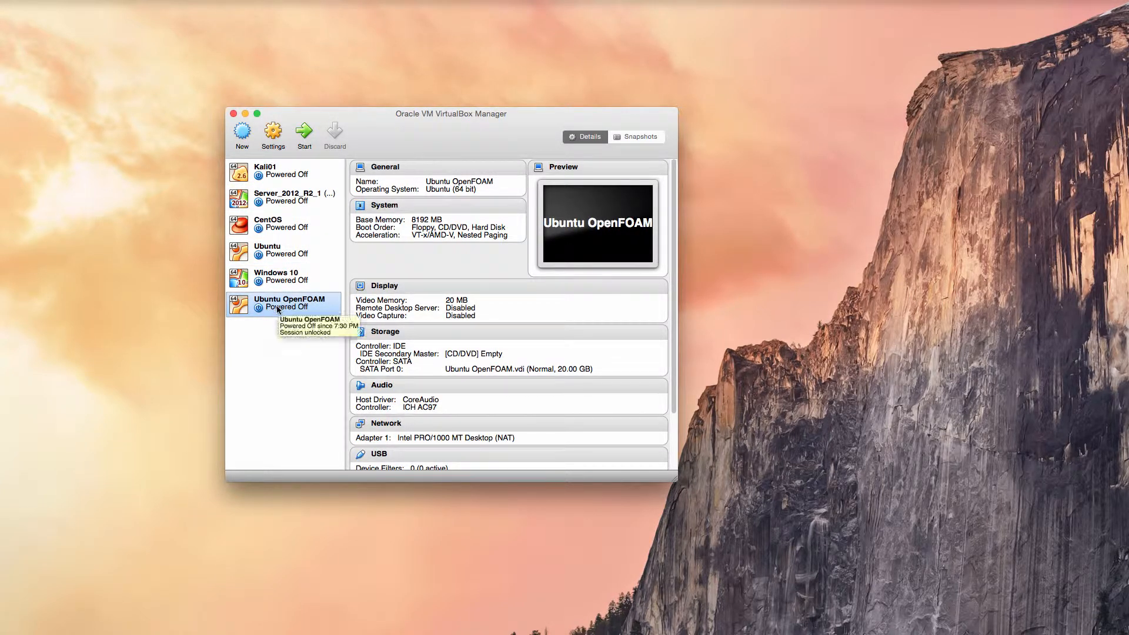
Open the Ubuntu OpenFOAM machine's settings, set its processor count to 4 and move the settings window beside the manager.
click(271, 135)
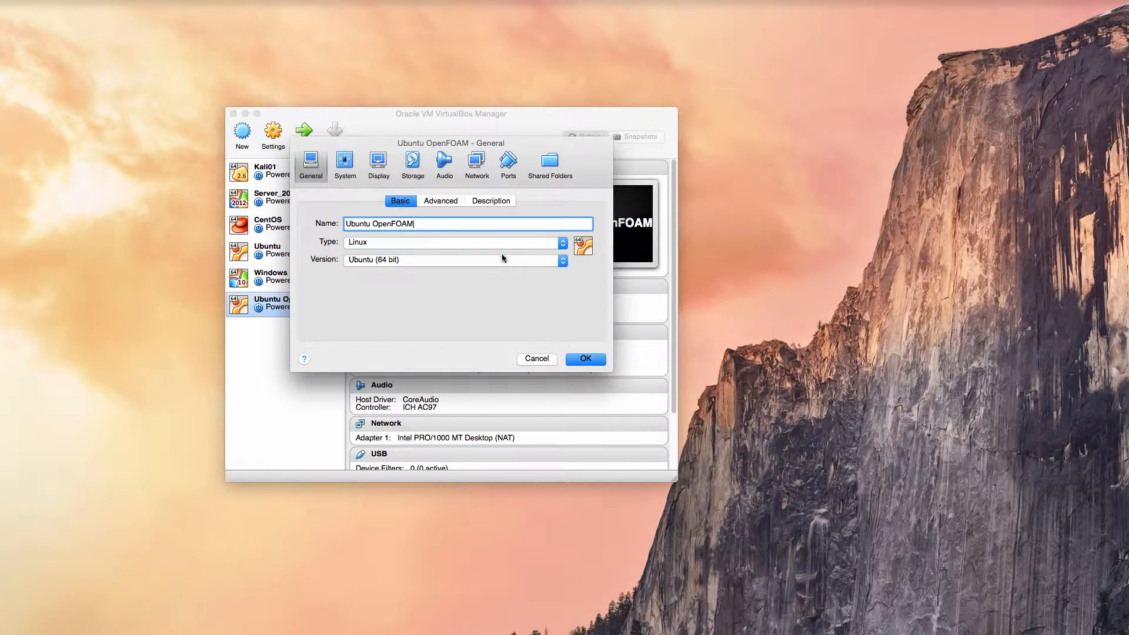
click(440, 201)
click(398, 202)
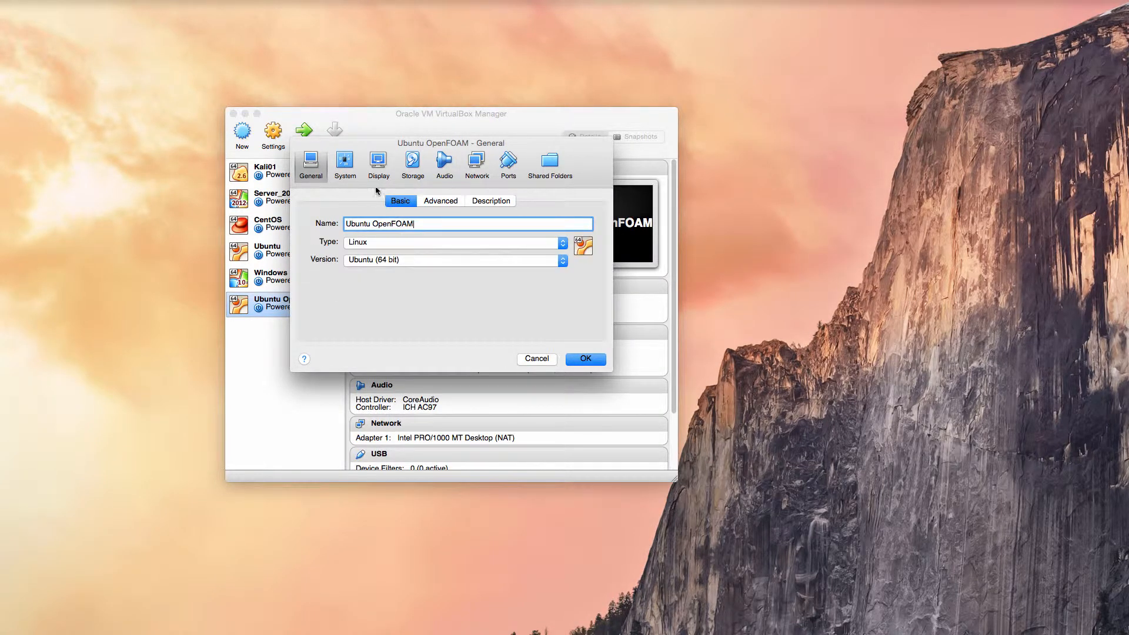
click(346, 168)
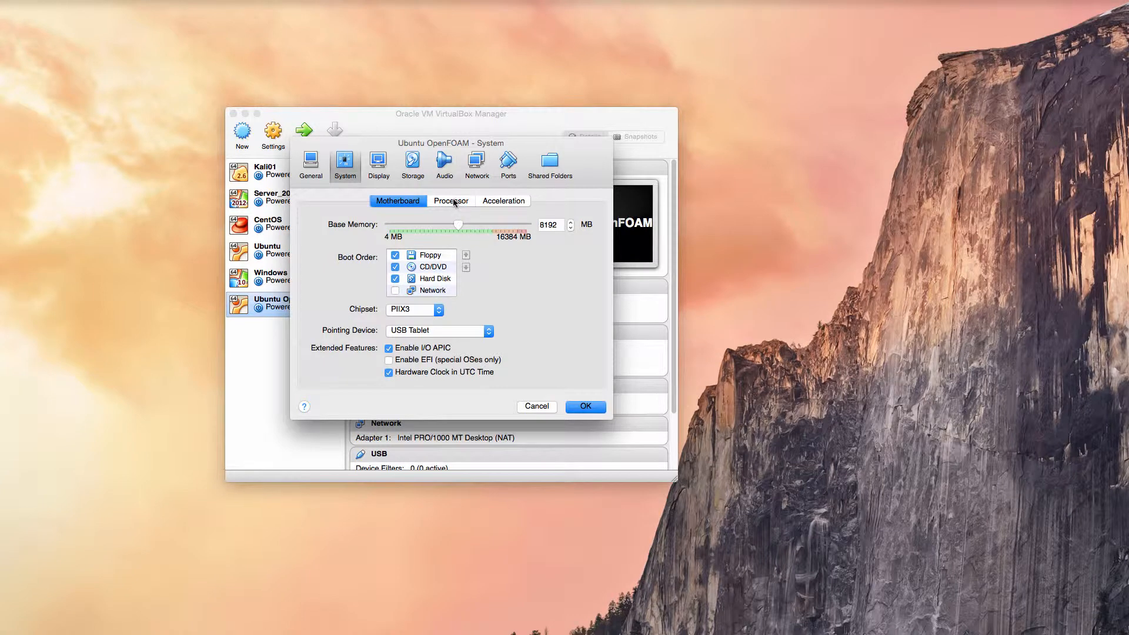
click(453, 202)
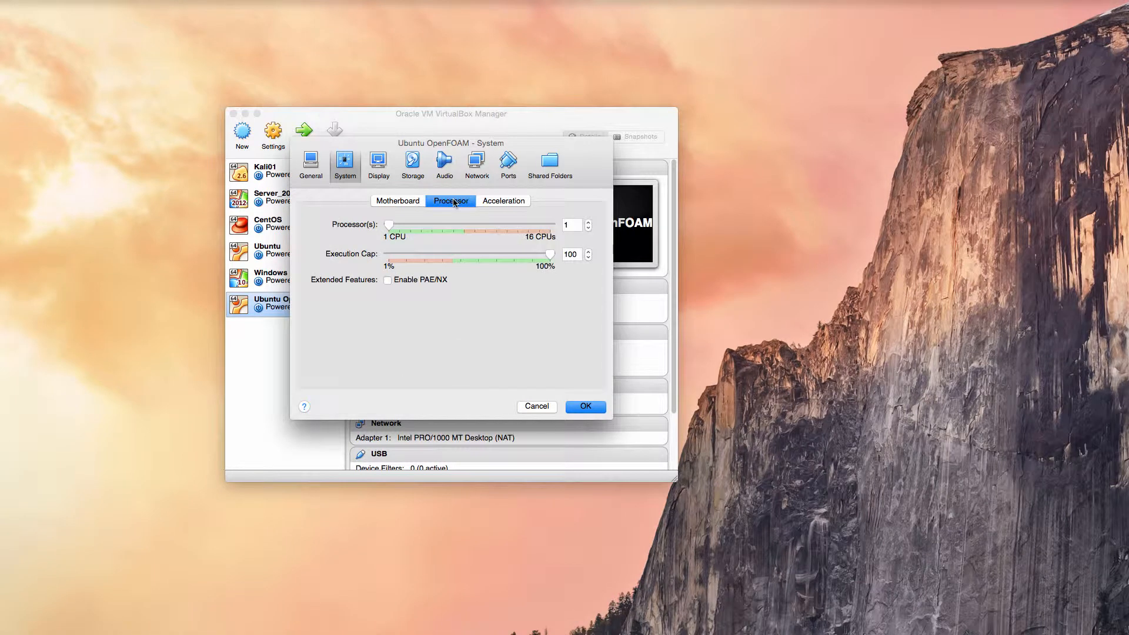
click(572, 225)
text(4)
drag(390, 139, 774, 115)
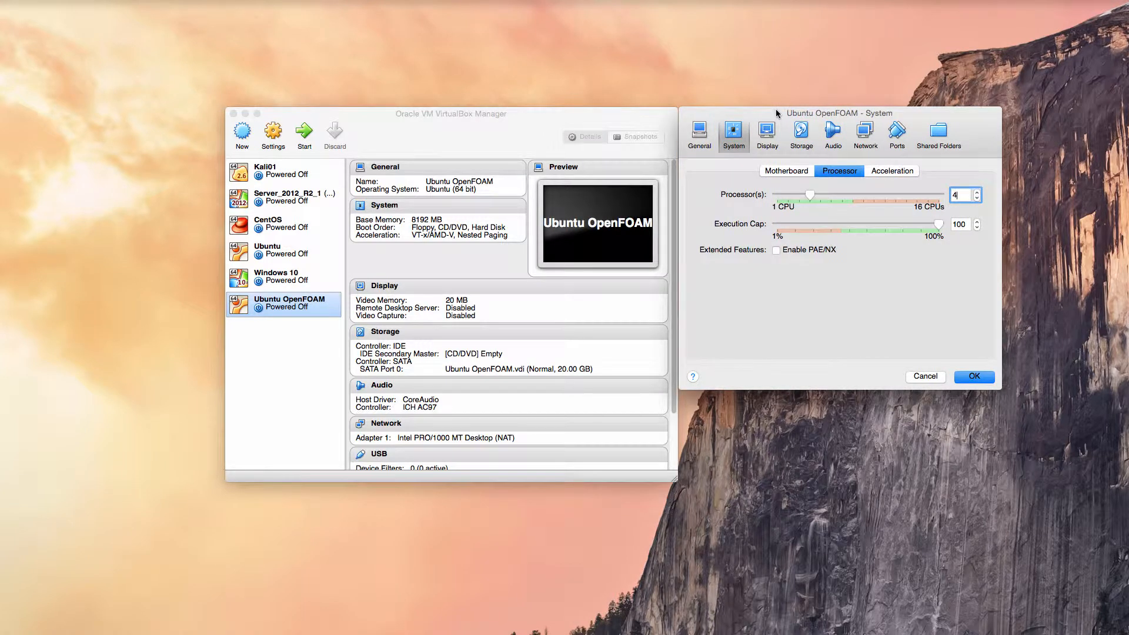
Move the settings window over the manager and review the storage entries for the empty CD/DVD drive and Ubuntu OpenFOAM.vdi.
drag(775, 108, 405, 128)
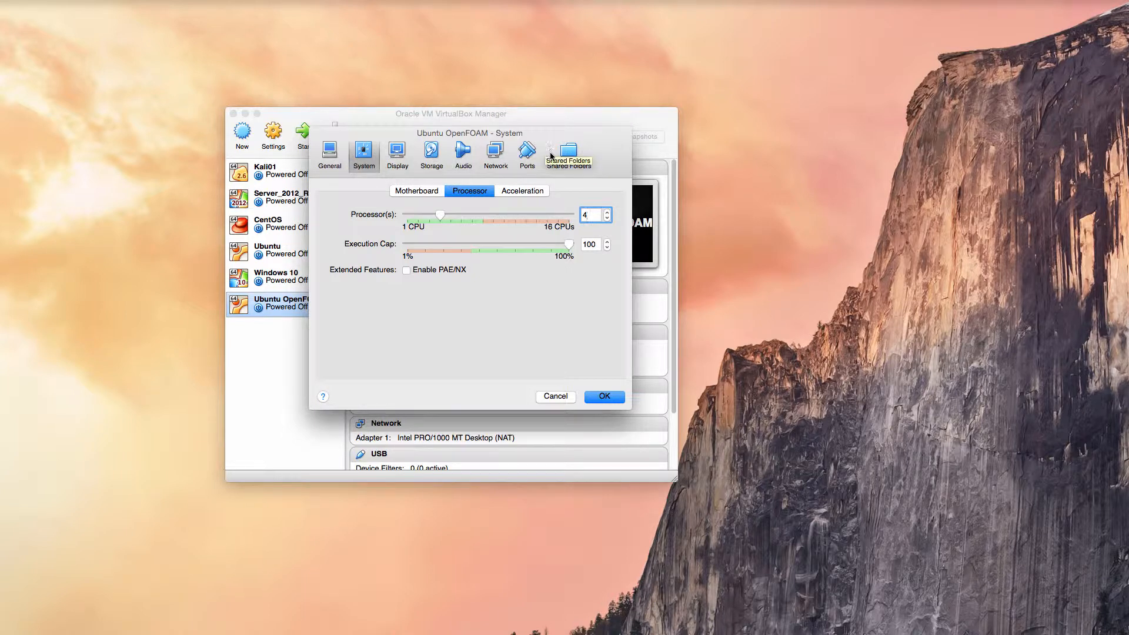
click(431, 154)
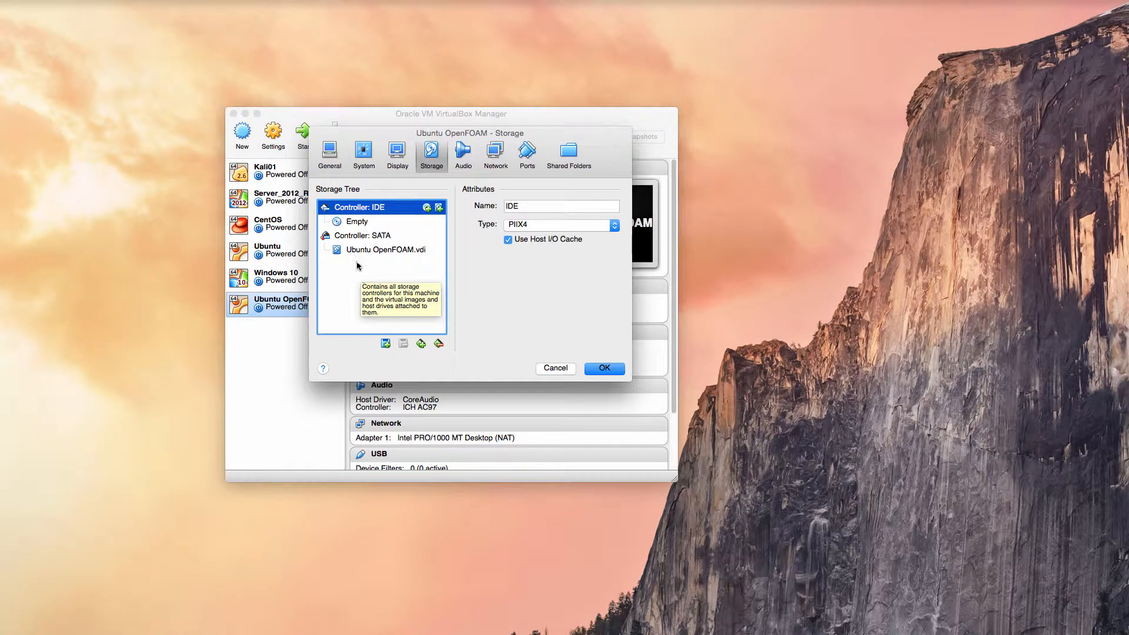
click(404, 254)
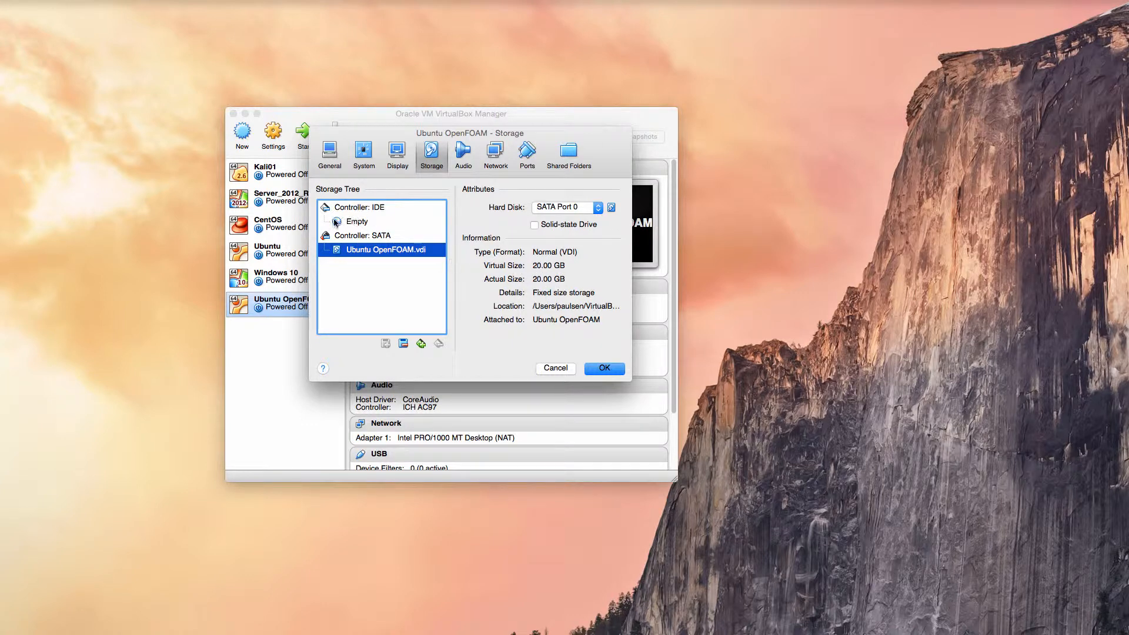
click(360, 223)
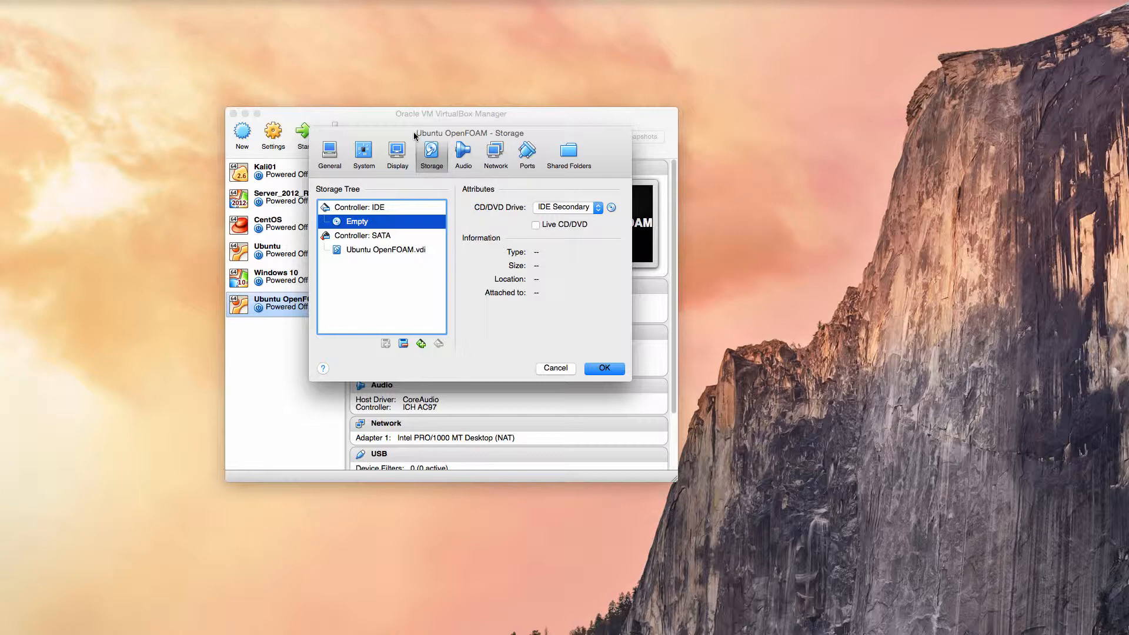
click(387, 251)
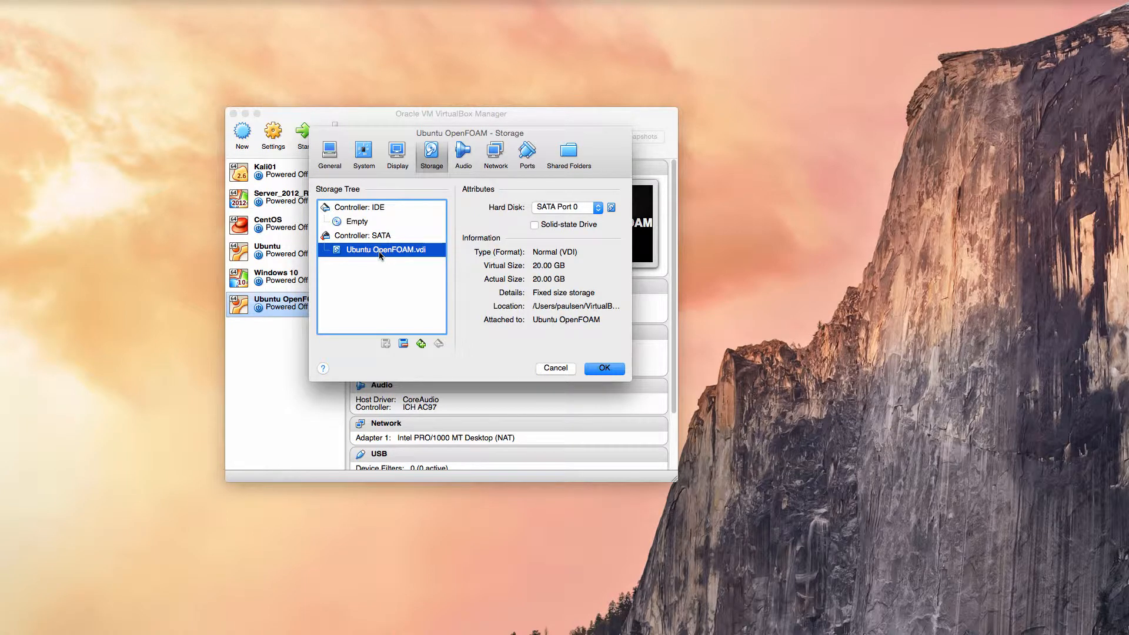
Attach ubuntu-14.04.2-desktop-amd64.iso from the Desktop to the empty IDE CD/DVD drive and save the machine's settings.
click(357, 222)
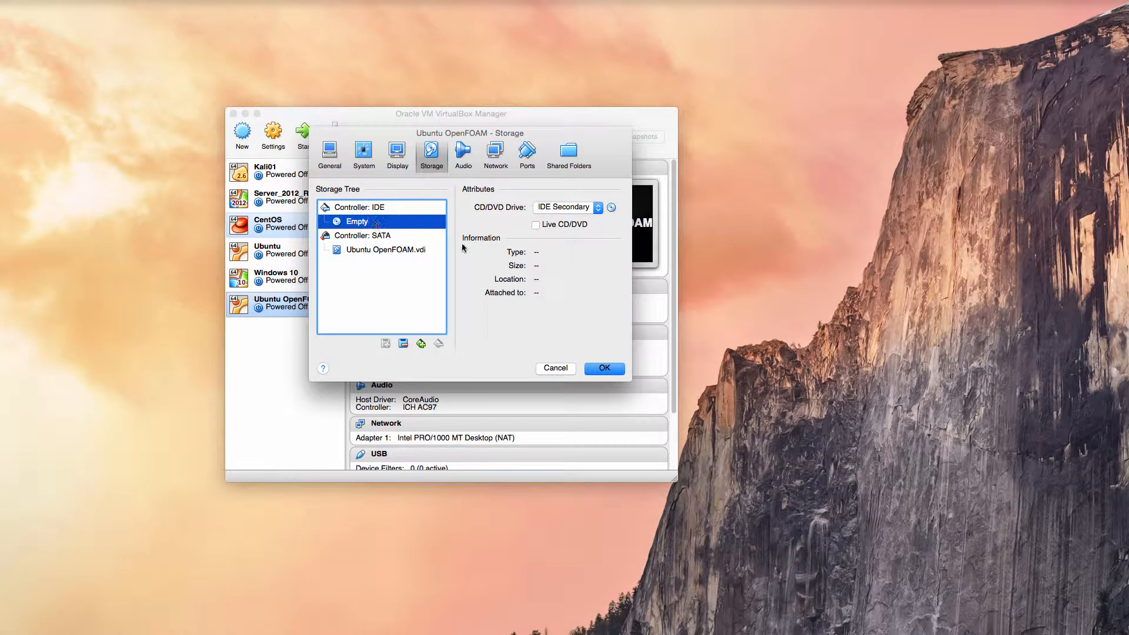
click(612, 208)
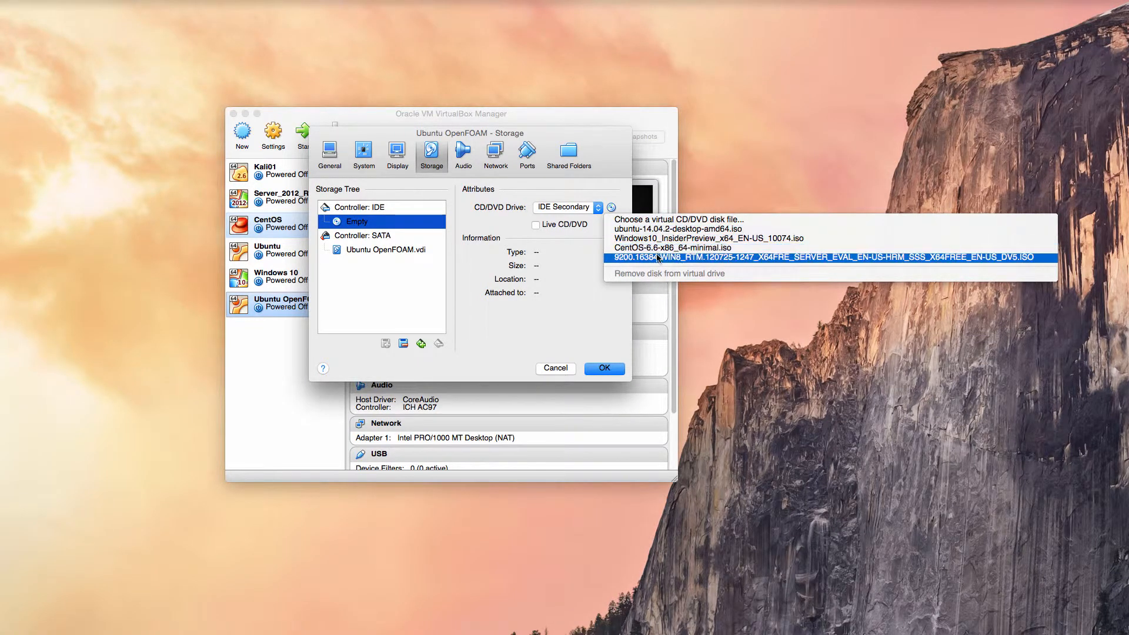
click(667, 222)
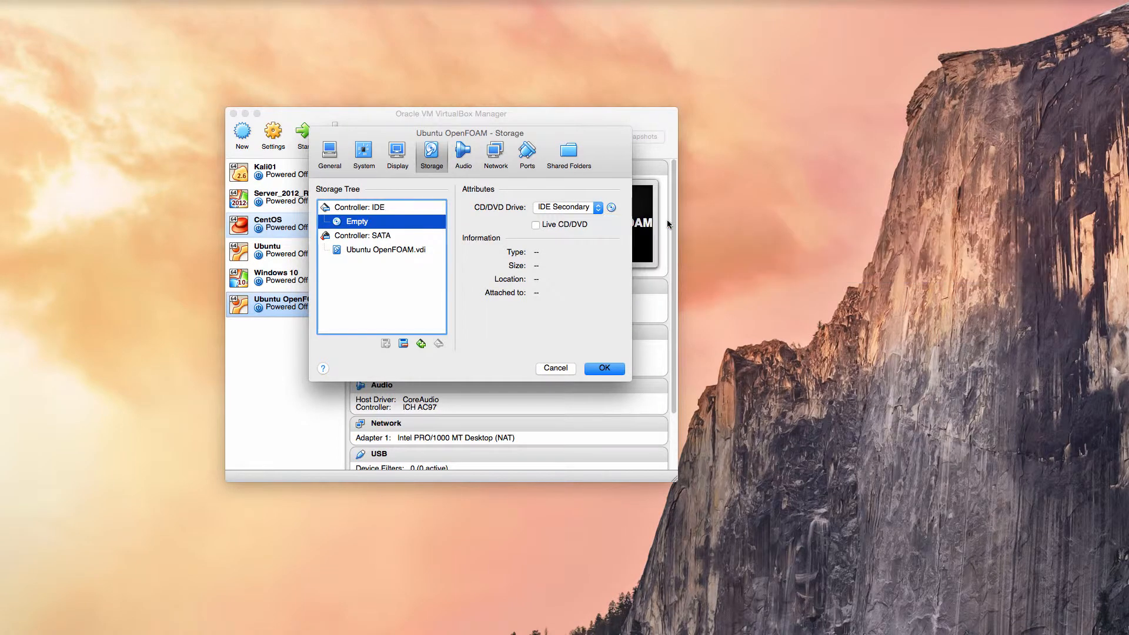
click(209, 274)
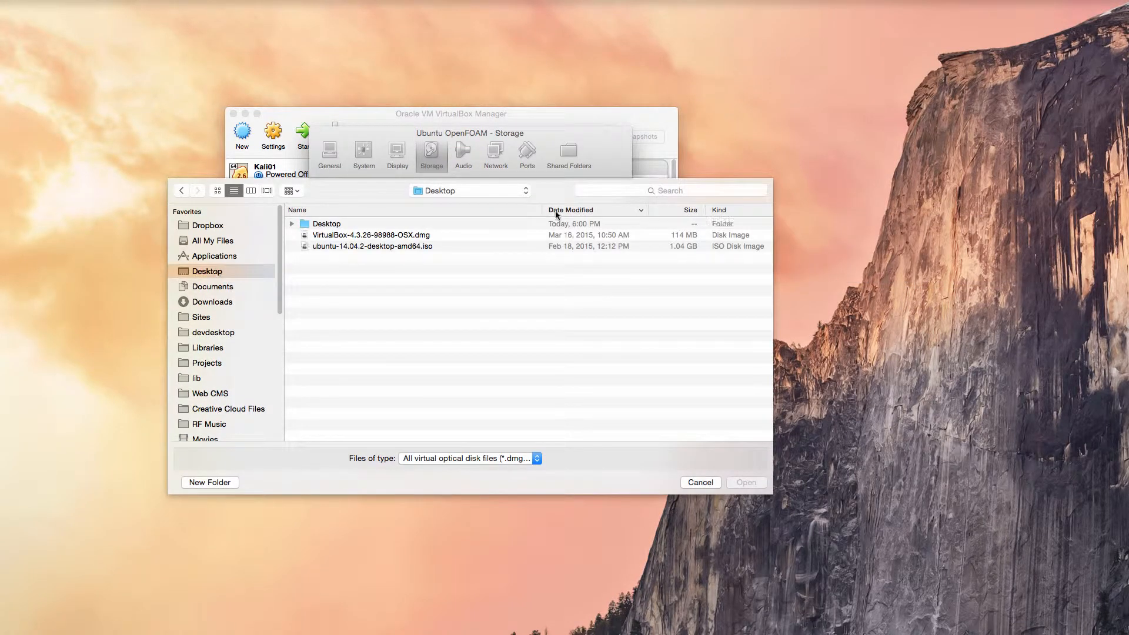
click(377, 247)
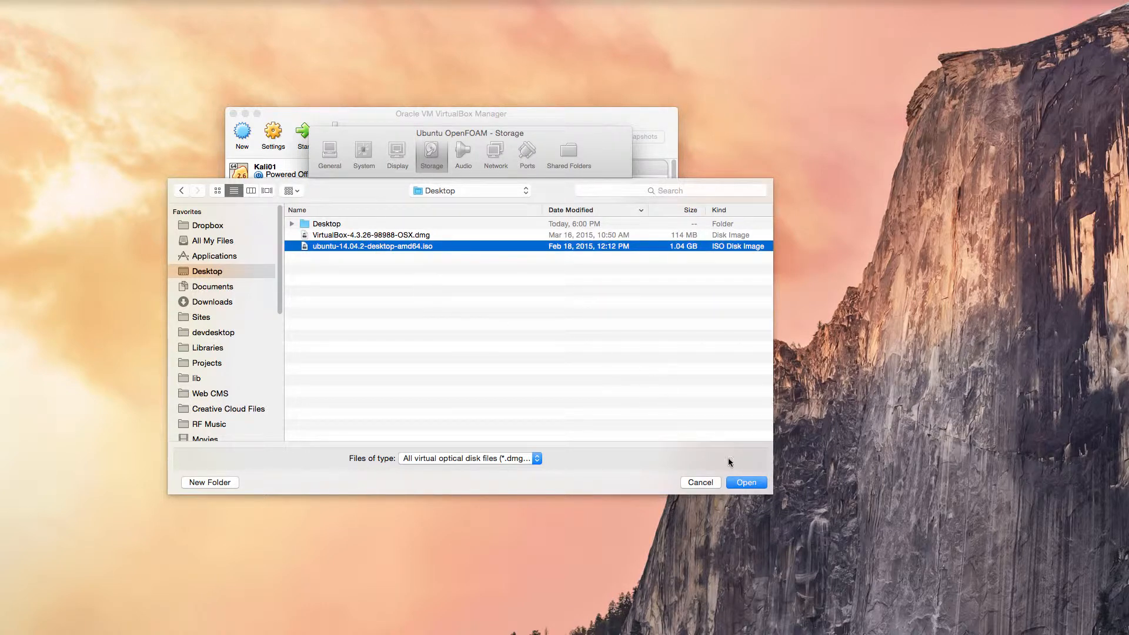
click(752, 485)
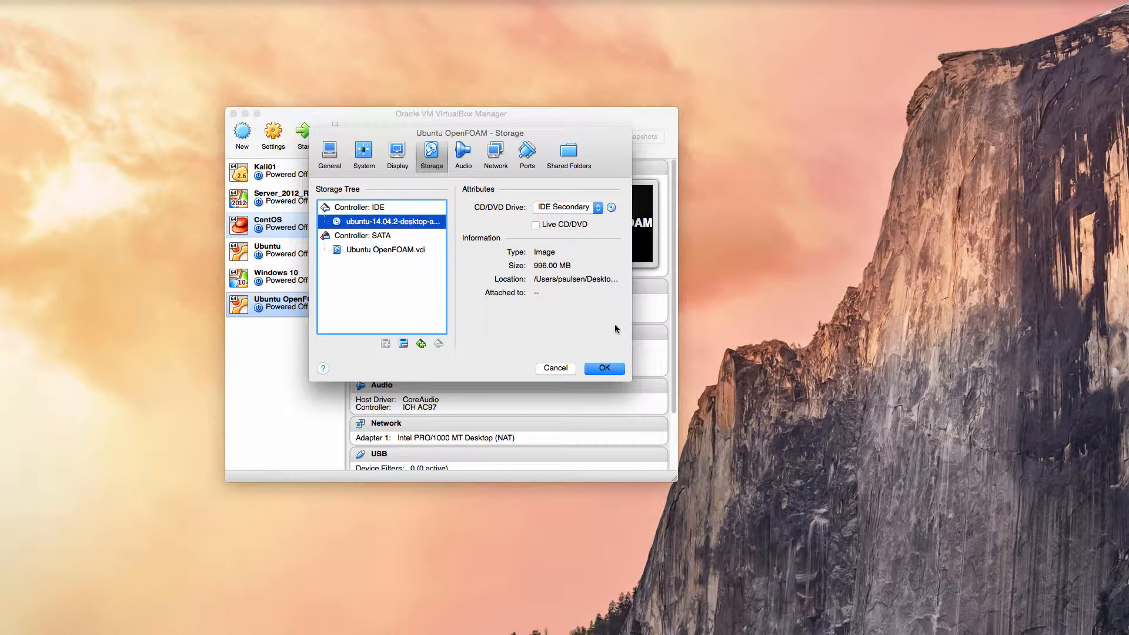
click(604, 367)
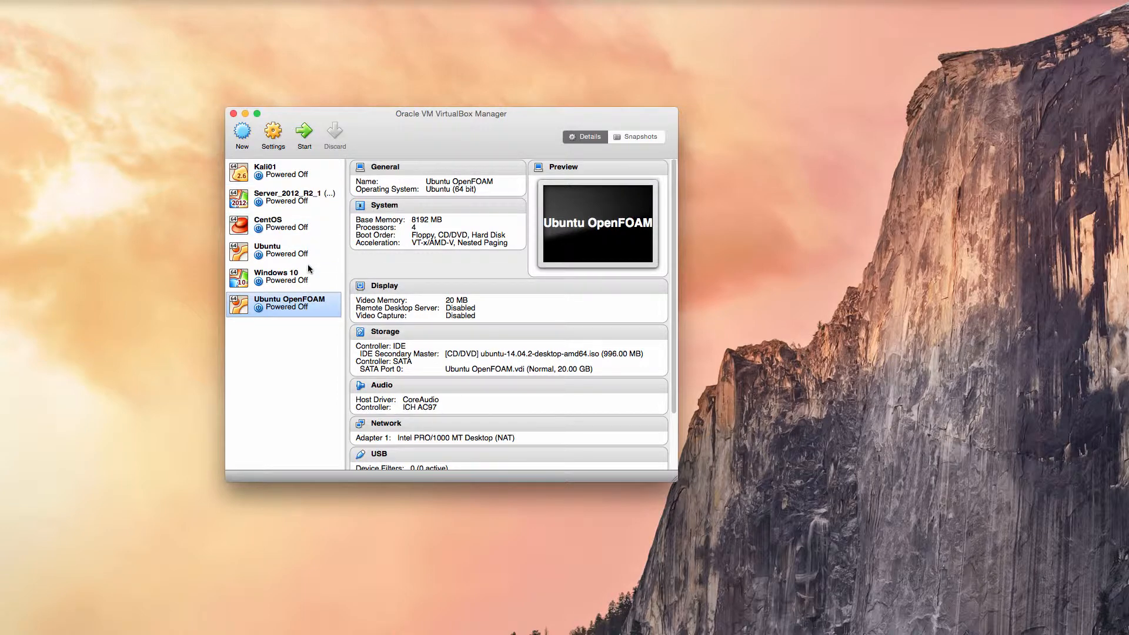
Start the Ubuntu OpenFOAM machine, minimizing the manager window and dismissing the keyboard capture and mouse pointer integration messages.
click(305, 133)
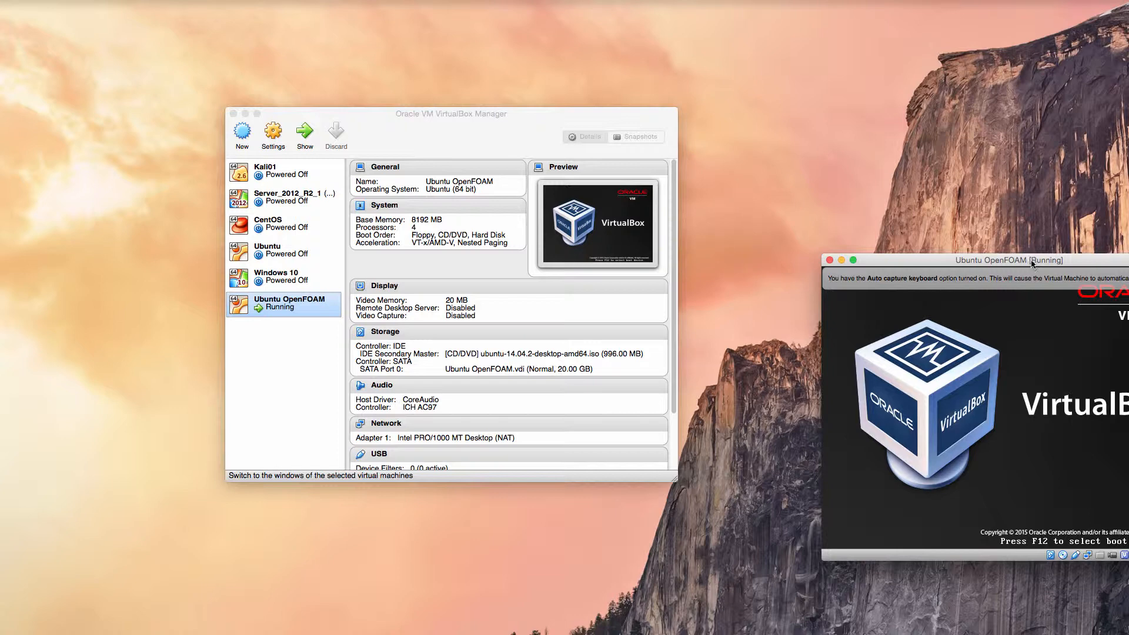
drag(1031, 262, 536, 140)
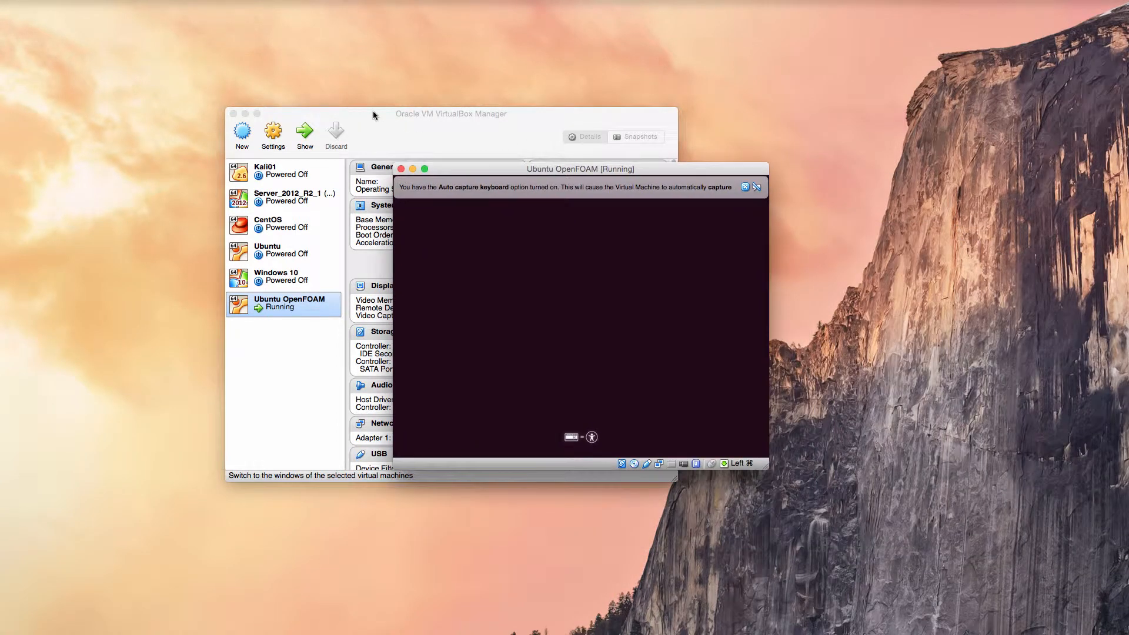
click(356, 113)
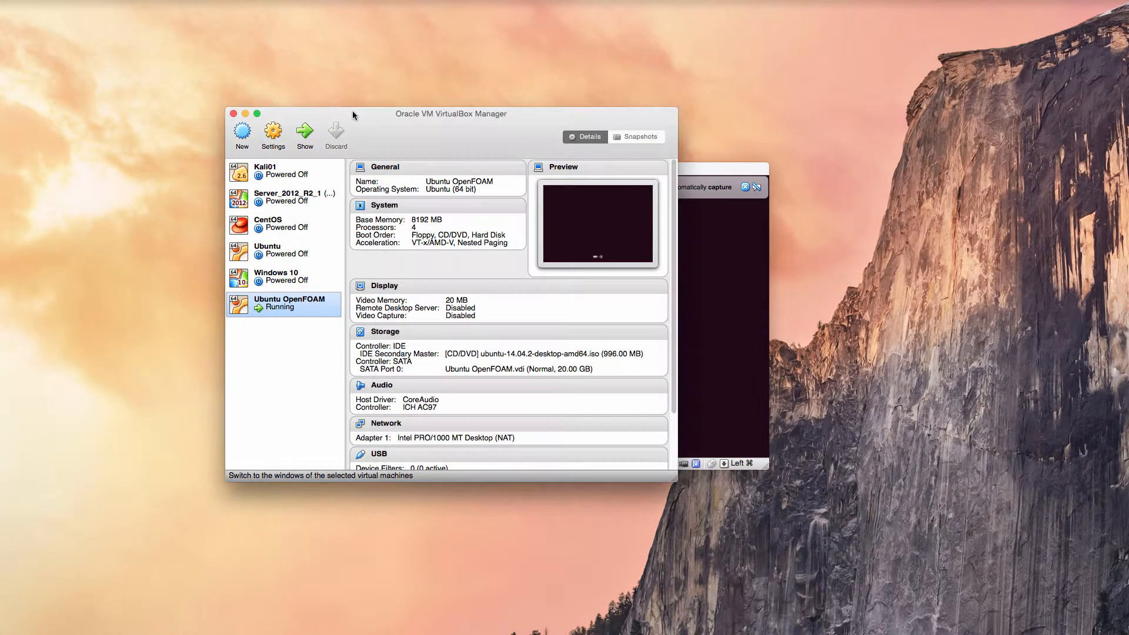
click(245, 114)
drag(512, 171, 503, 144)
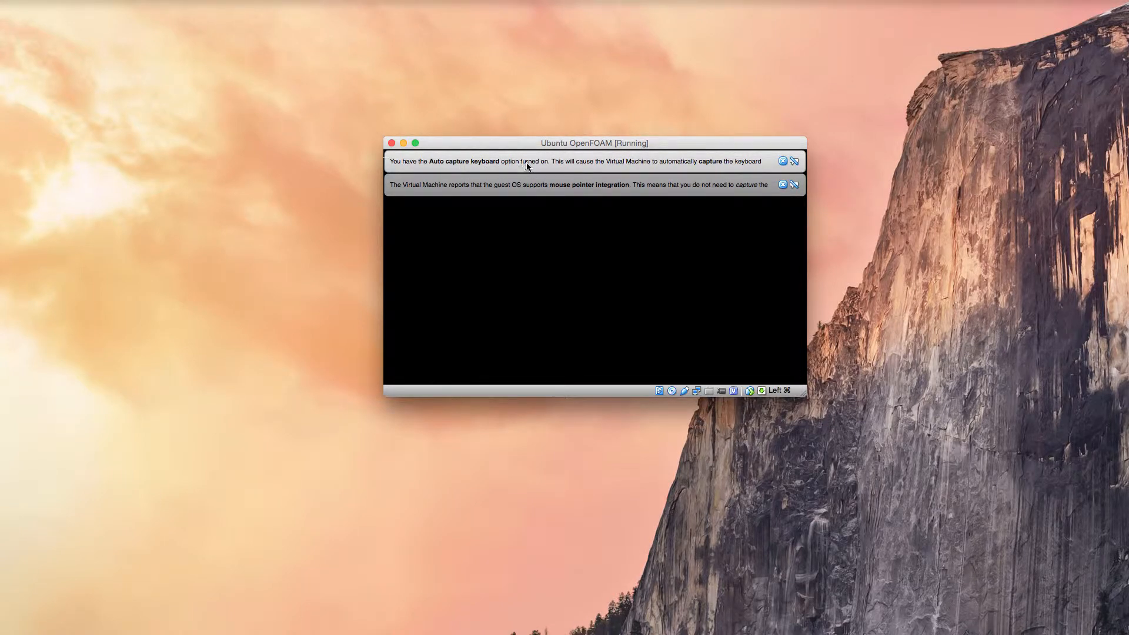
click(782, 162)
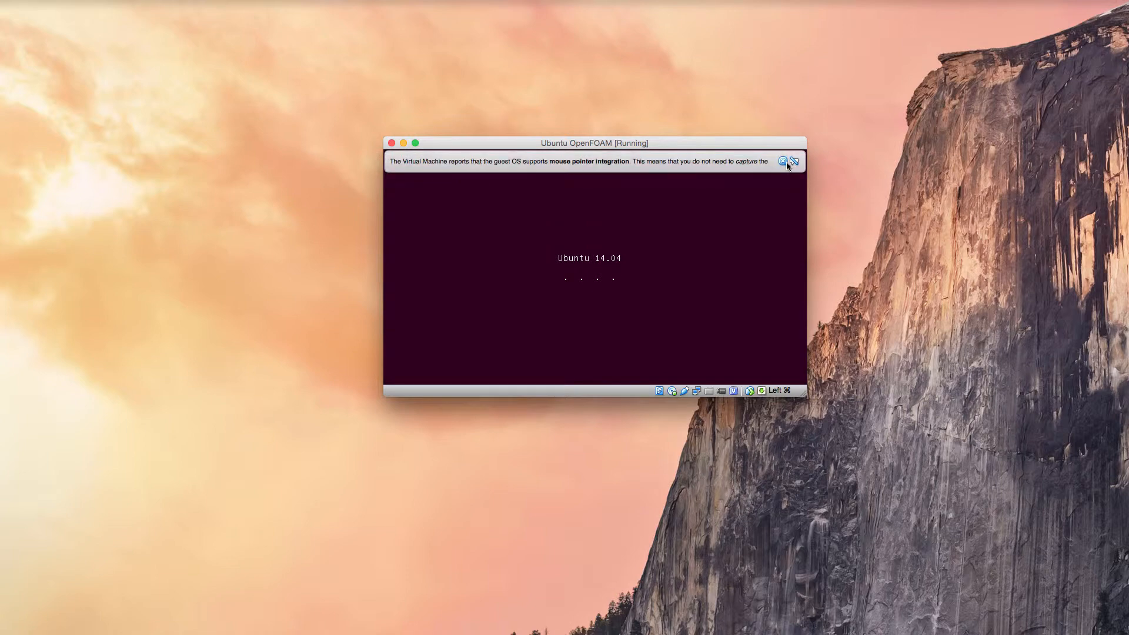
click(783, 162)
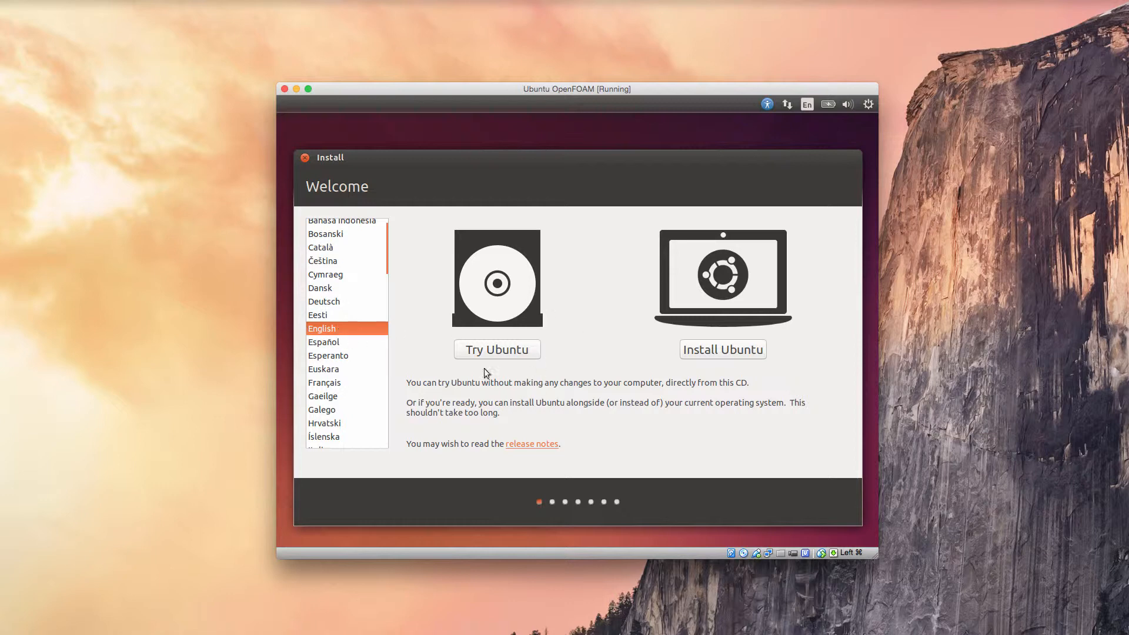
Begin installing Ubuntu in English with updates downloaded during installation and the third-party software included.
click(735, 348)
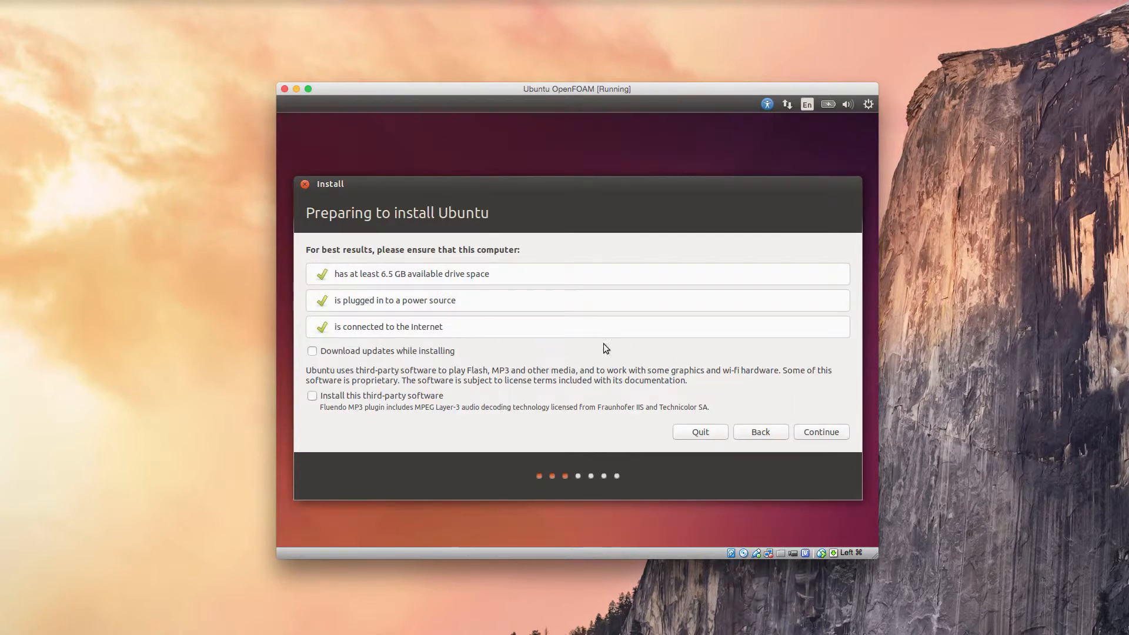
click(313, 352)
click(312, 397)
click(835, 432)
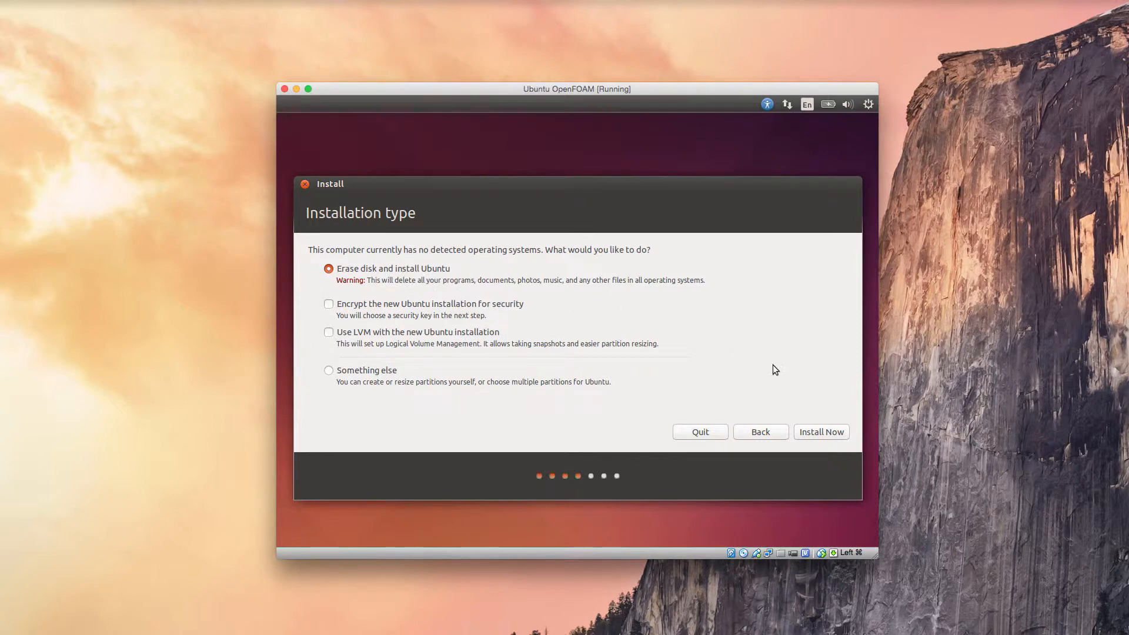
Start the installation with Erase disk and install Ubuntu, accepting the disk changes, the Los Angeles location and the English (US) keyboard layout.
click(823, 431)
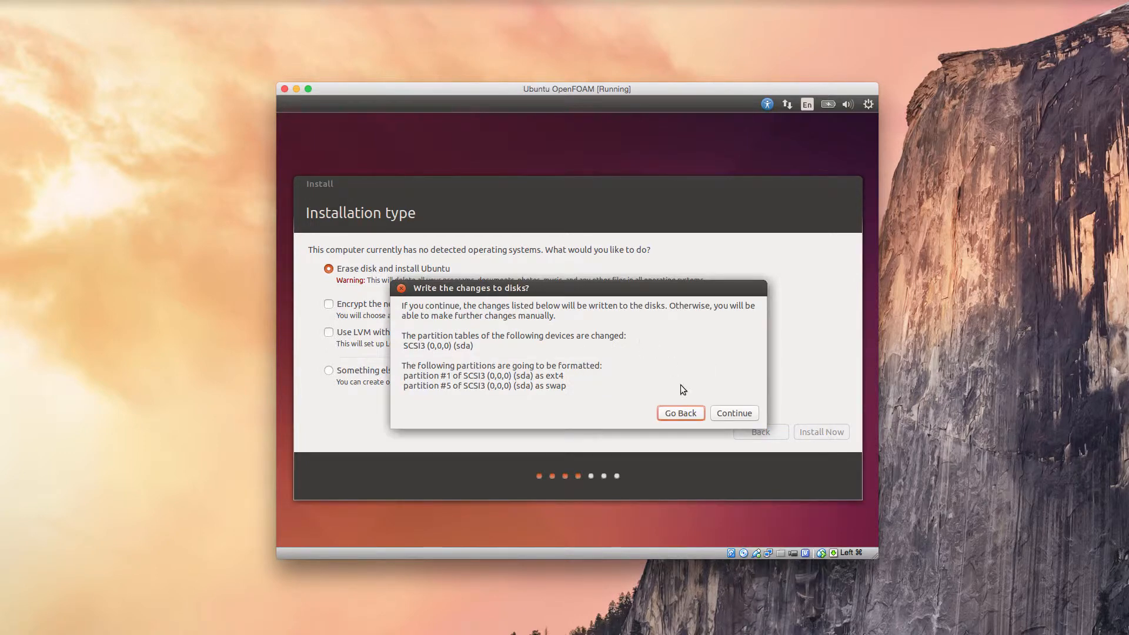
click(740, 413)
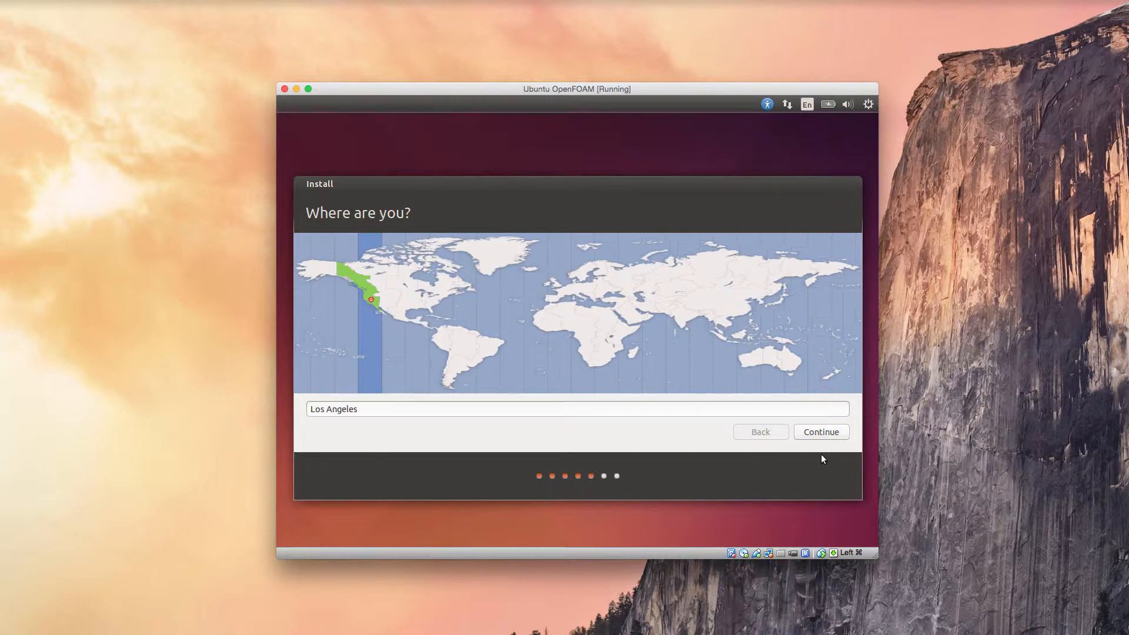
click(827, 433)
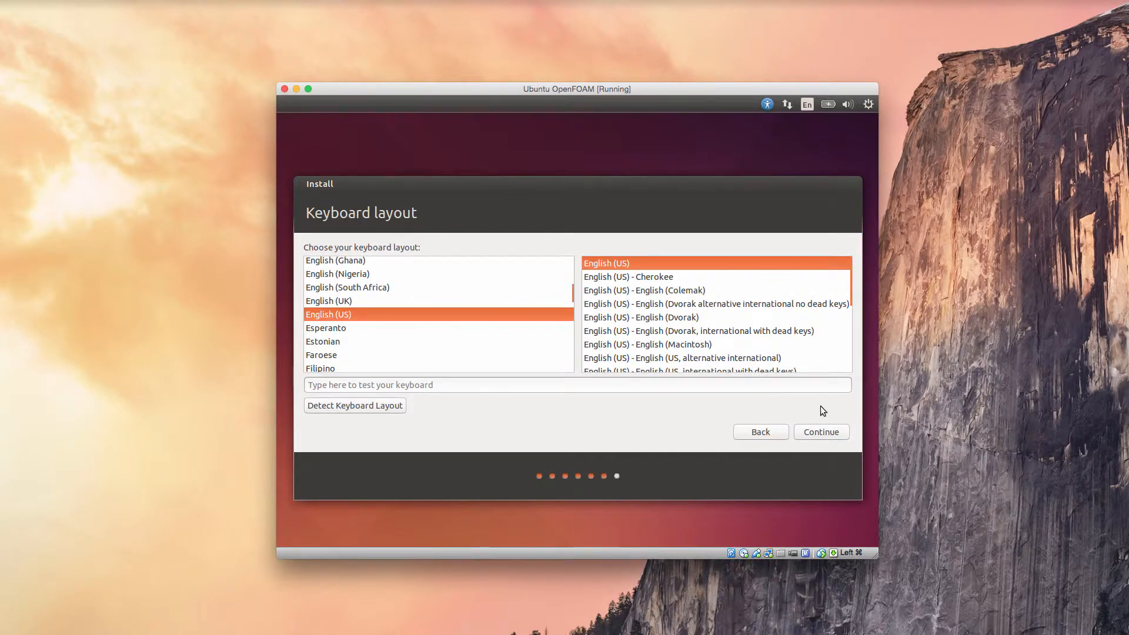
click(820, 428)
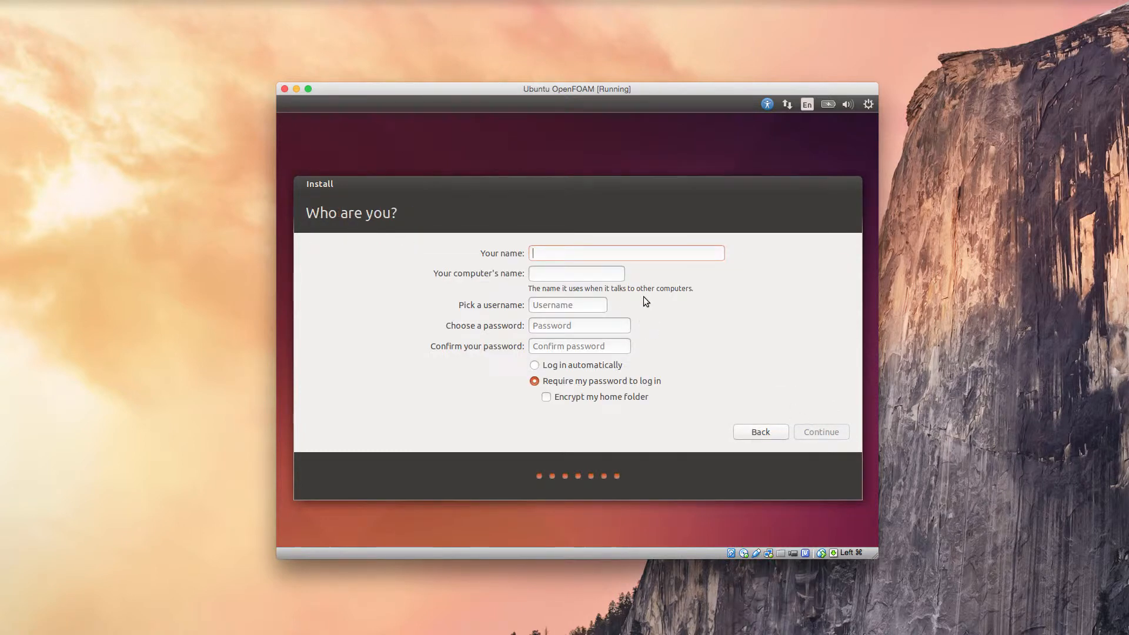
Fill in the account's name, username and password with computer name lp, keep the login password required, and continue the installation.
text(Leohnar)
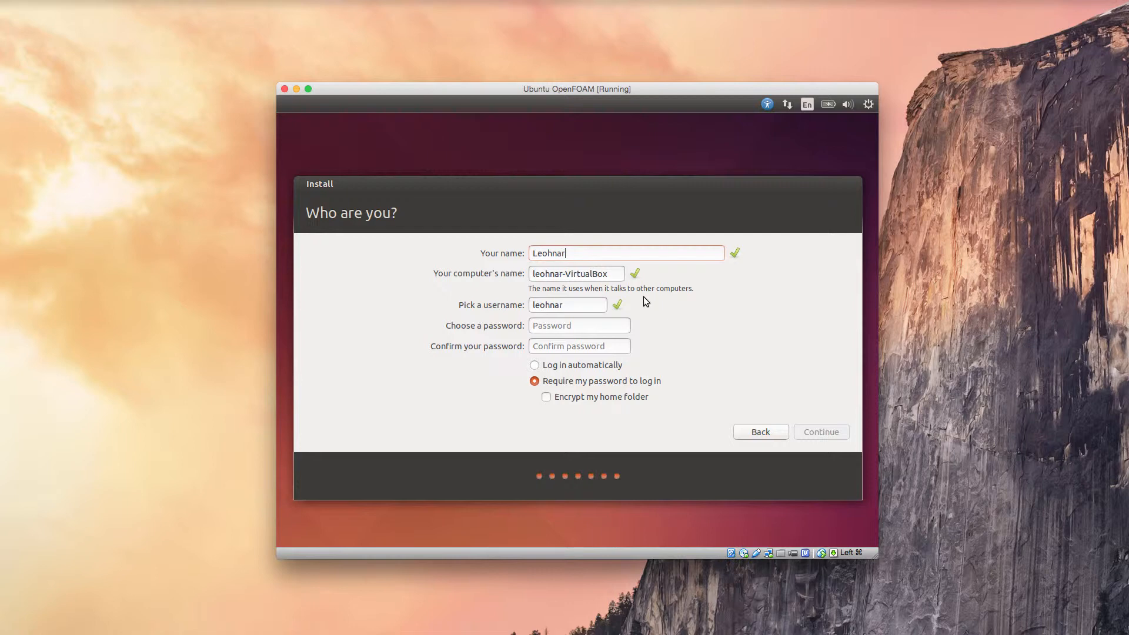
key(BackSpace)
key(BackSpace)
text(nard)
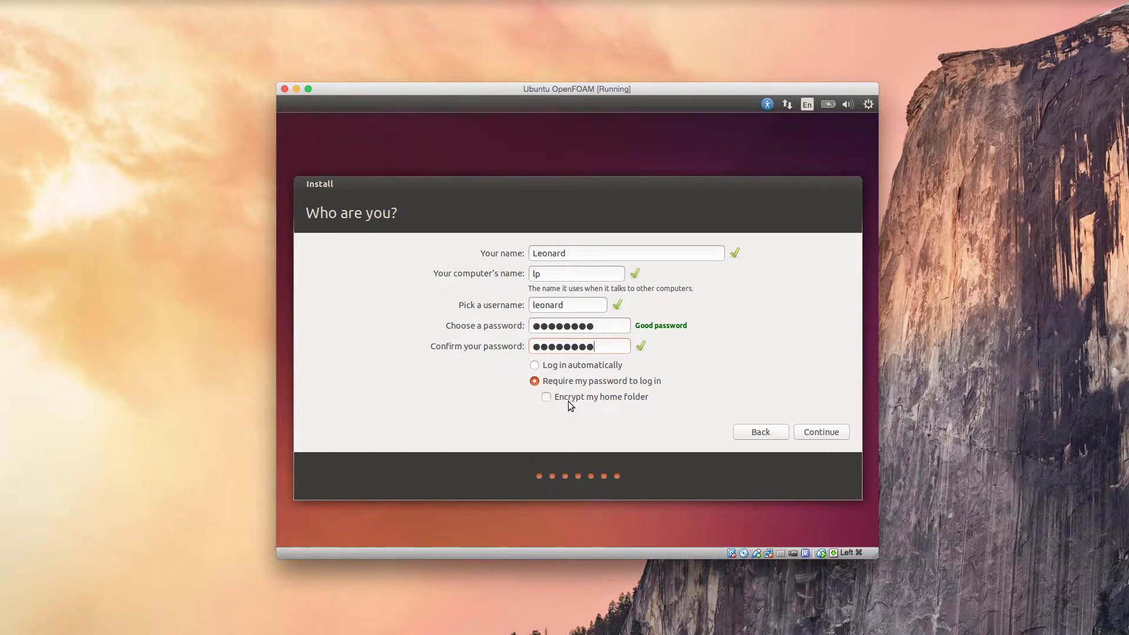
click(829, 433)
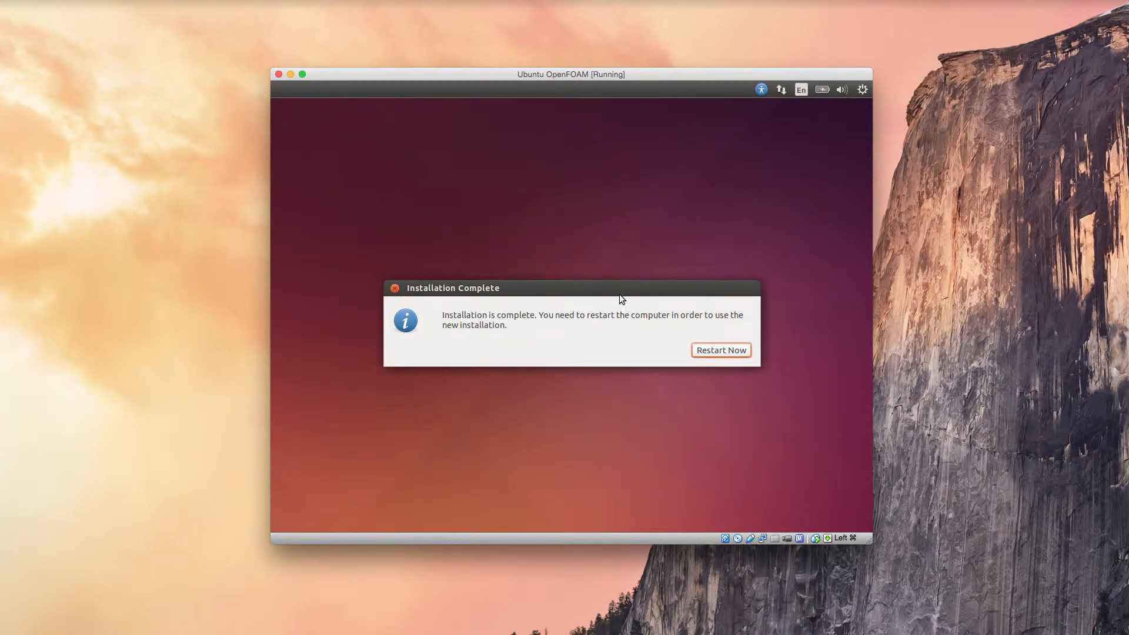
Restart the machine into the new Ubuntu installation and log in with the account password.
click(705, 349)
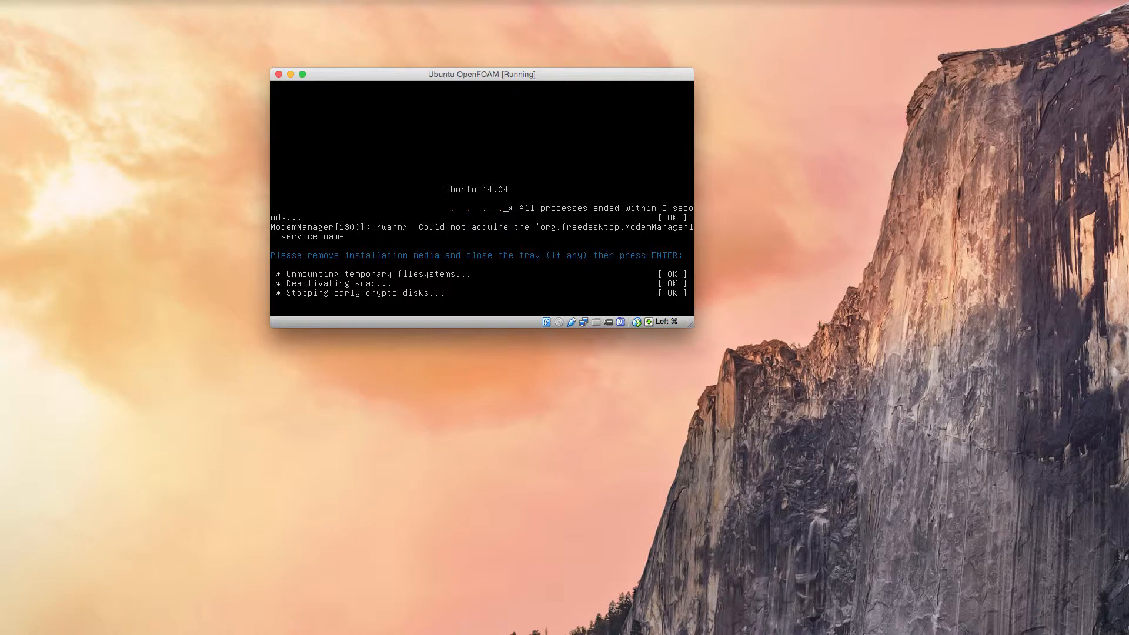
key(Return)
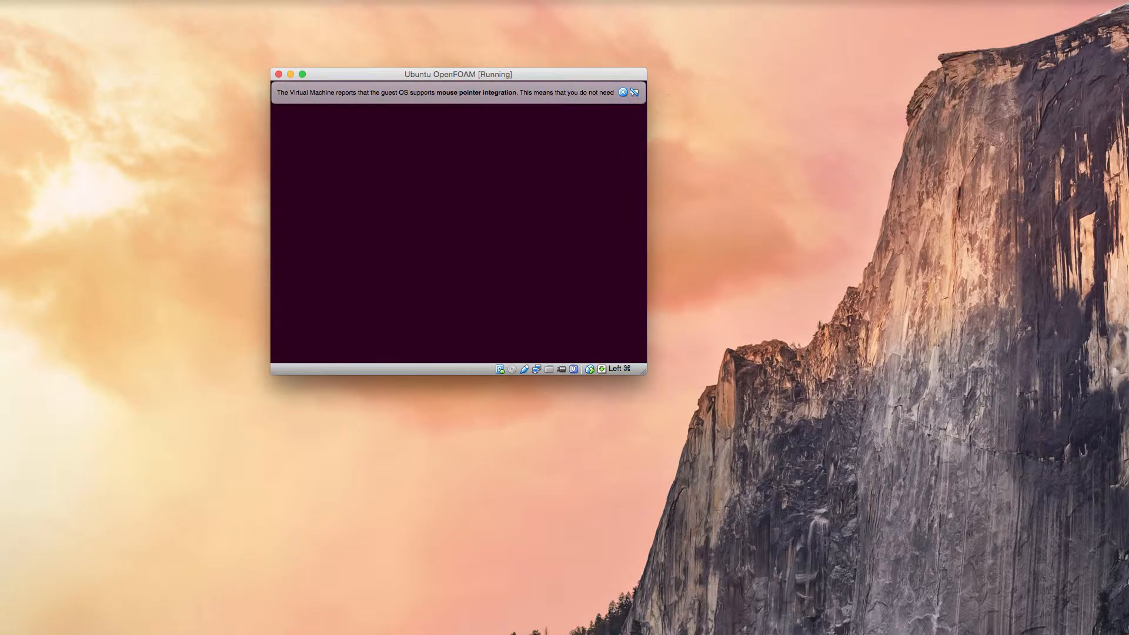
click(623, 92)
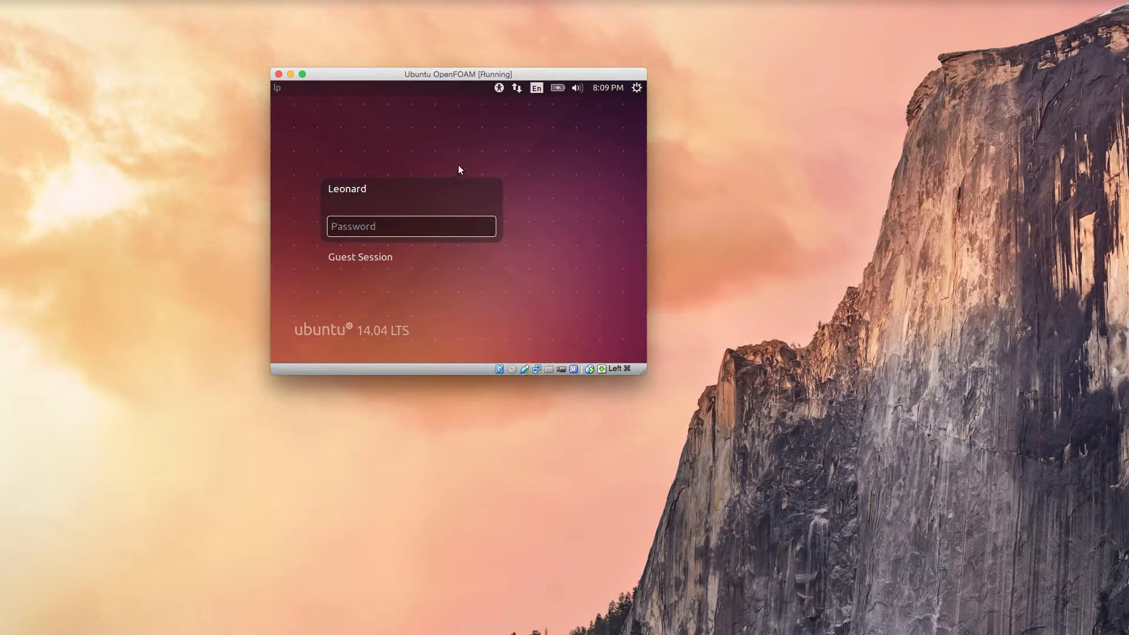
text(•••••••)
key(Return)
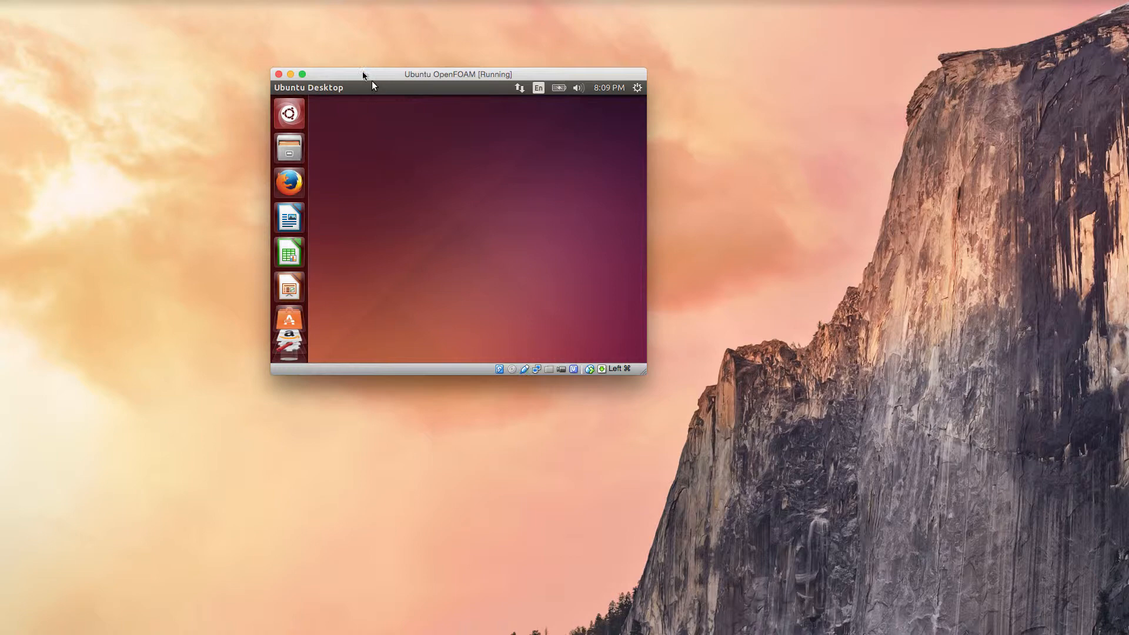
Enlarge the running machine's window and reposition it near the upper part of the host desktop.
drag(363, 74, 317, 90)
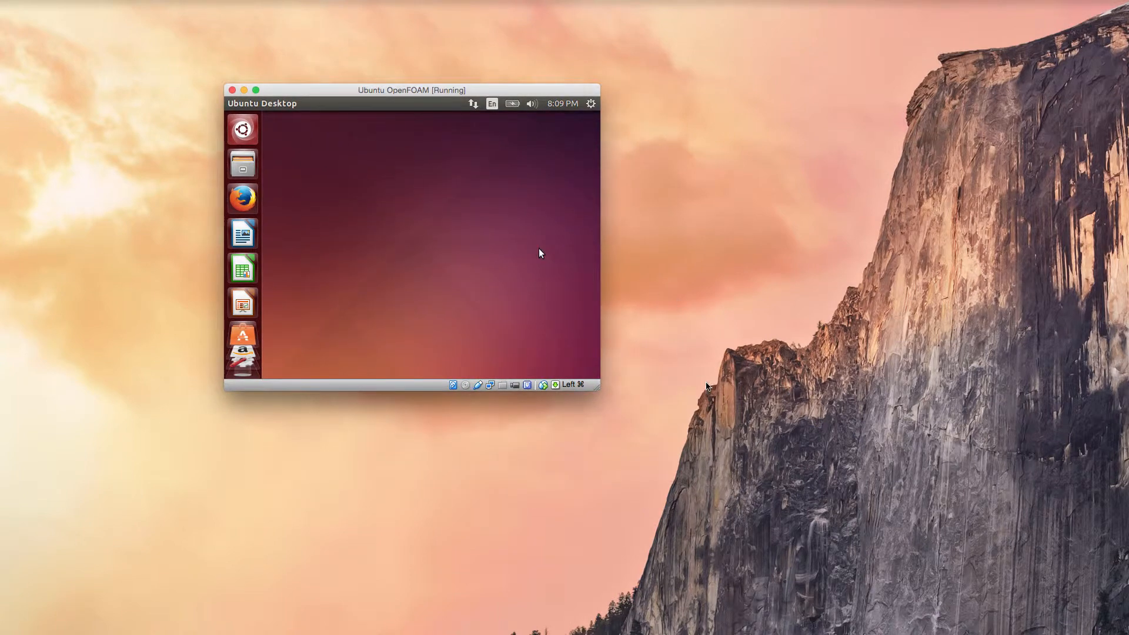
drag(598, 389, 907, 562)
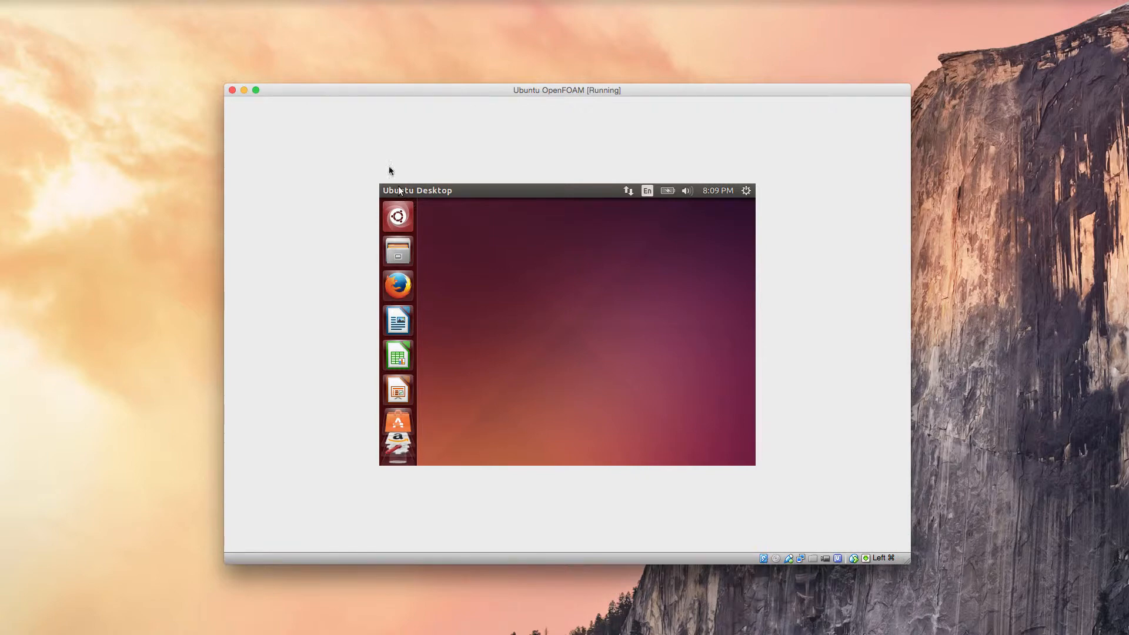
drag(315, 95, 256, 73)
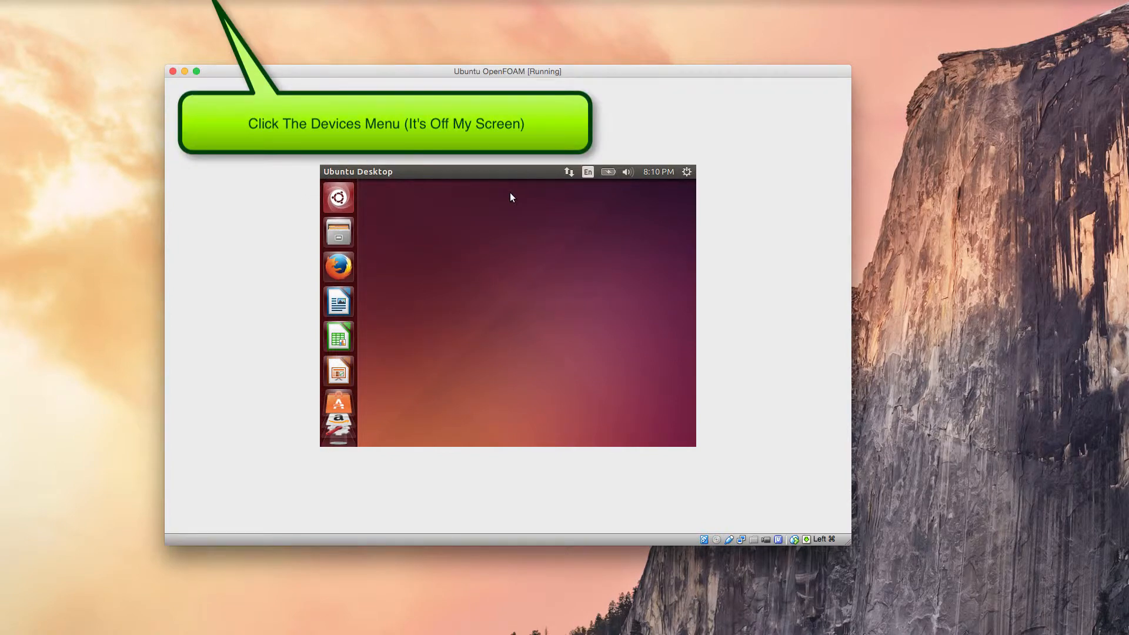
Insert the Guest Additions CD image into the running machine and run its autostart software in the guest.
click(185, 0)
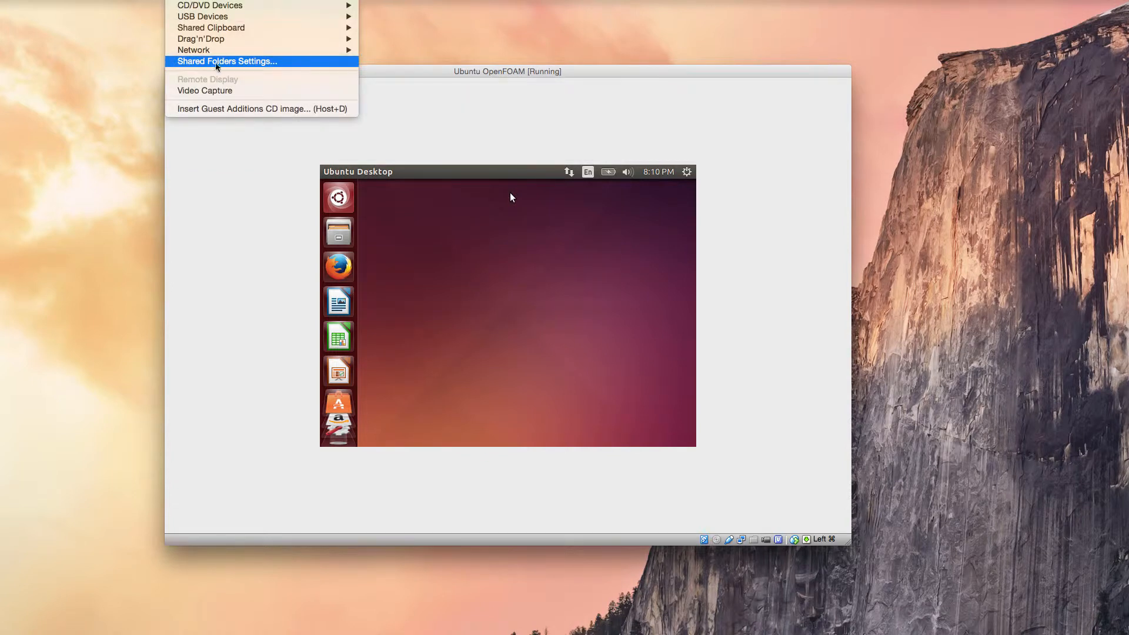
click(262, 109)
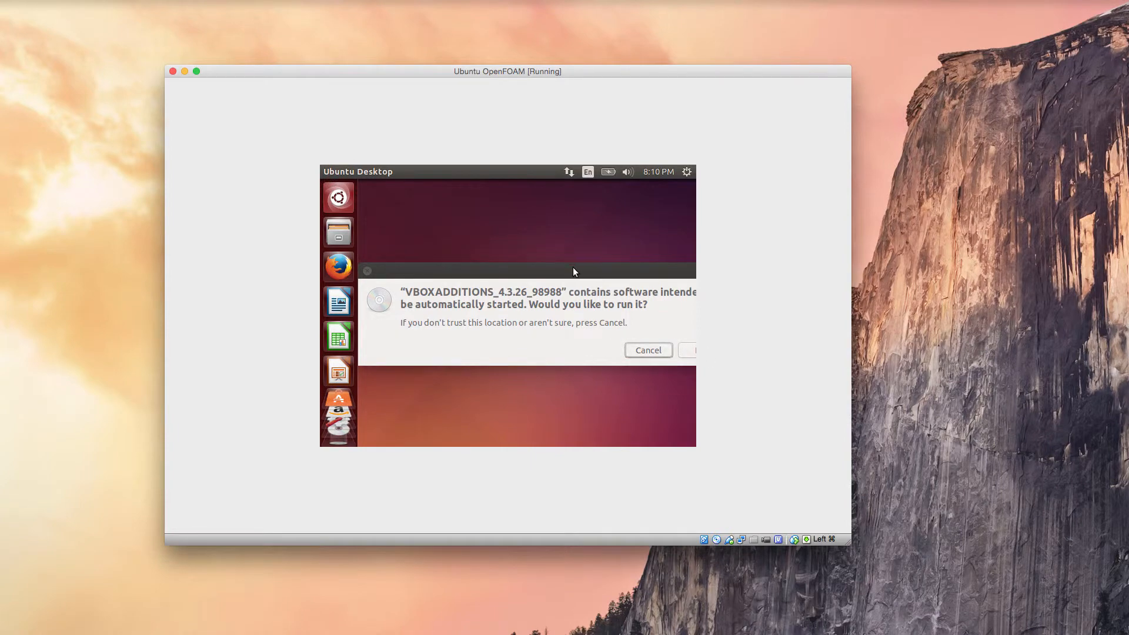
drag(573, 268, 511, 270)
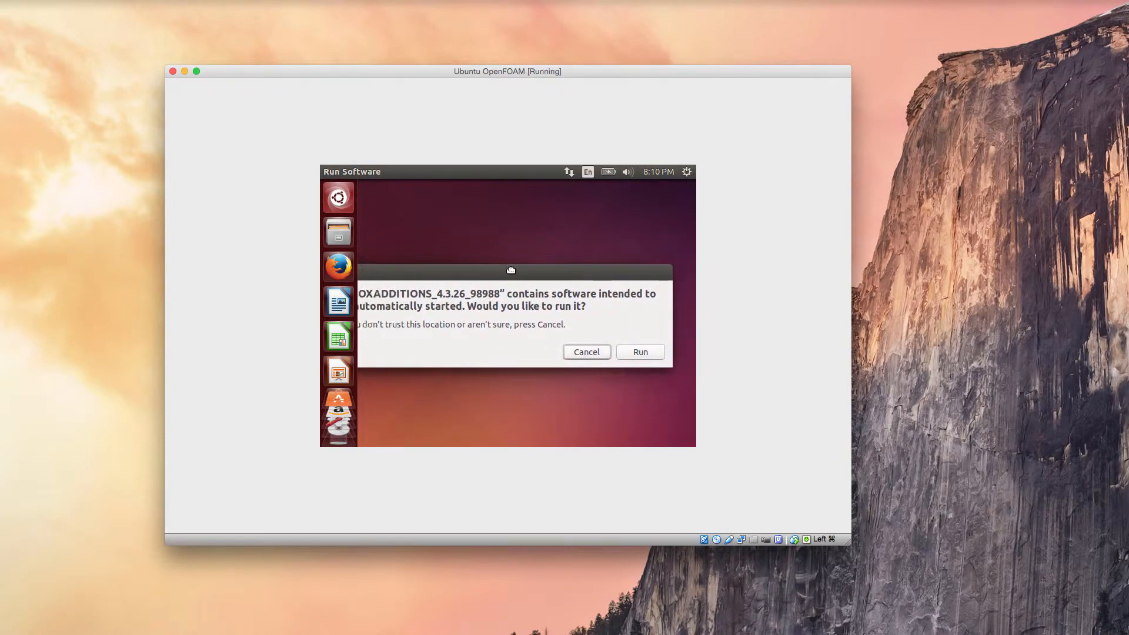
click(647, 353)
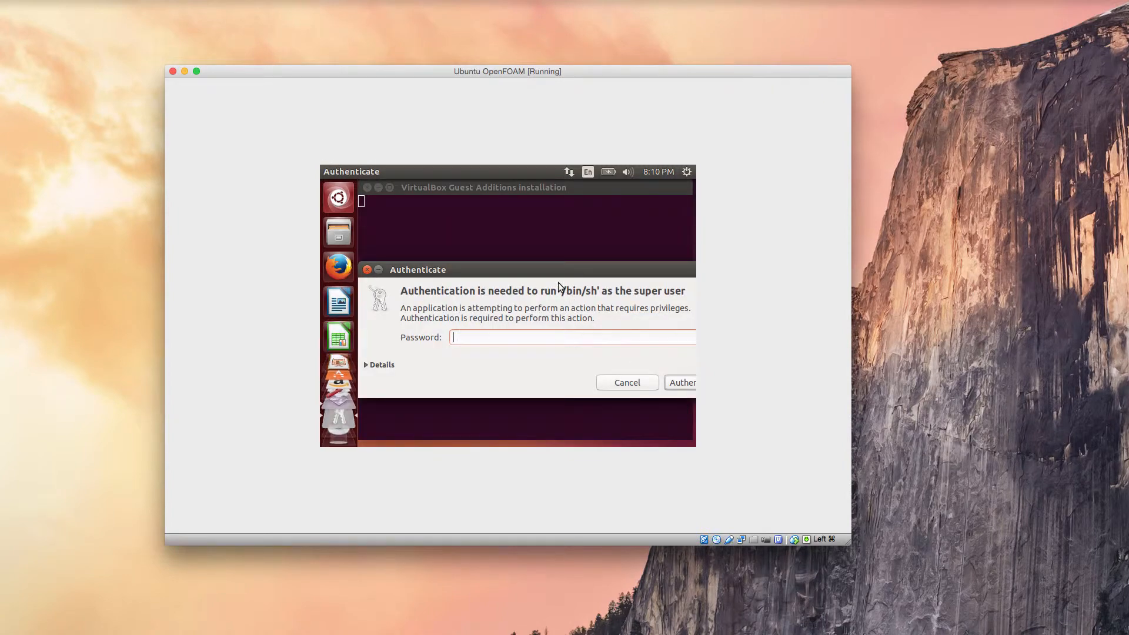
Authenticate the Guest Additions installation with the account password, let it finish and close its terminal window.
text(•••••••)
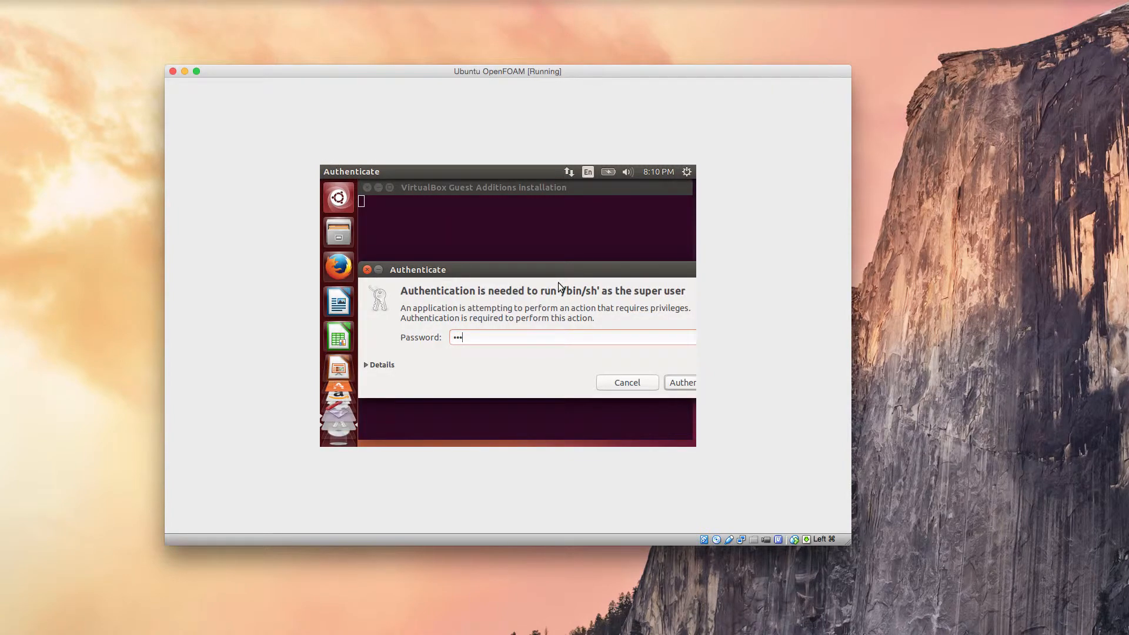
text(•)
drag(683, 270, 623, 242)
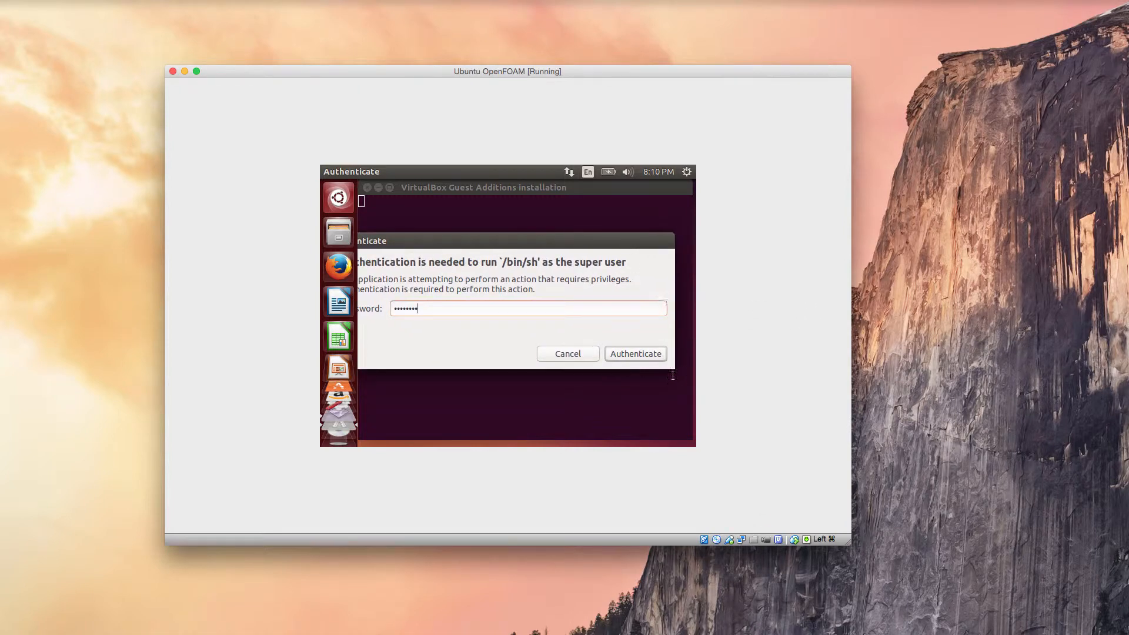
click(645, 353)
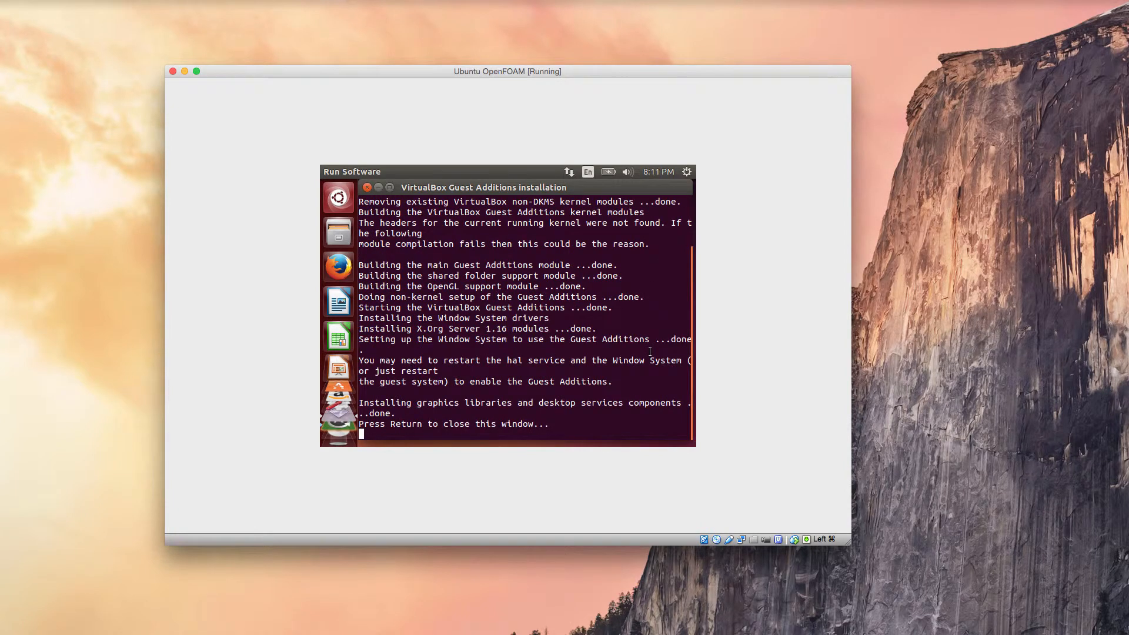
key(Return)
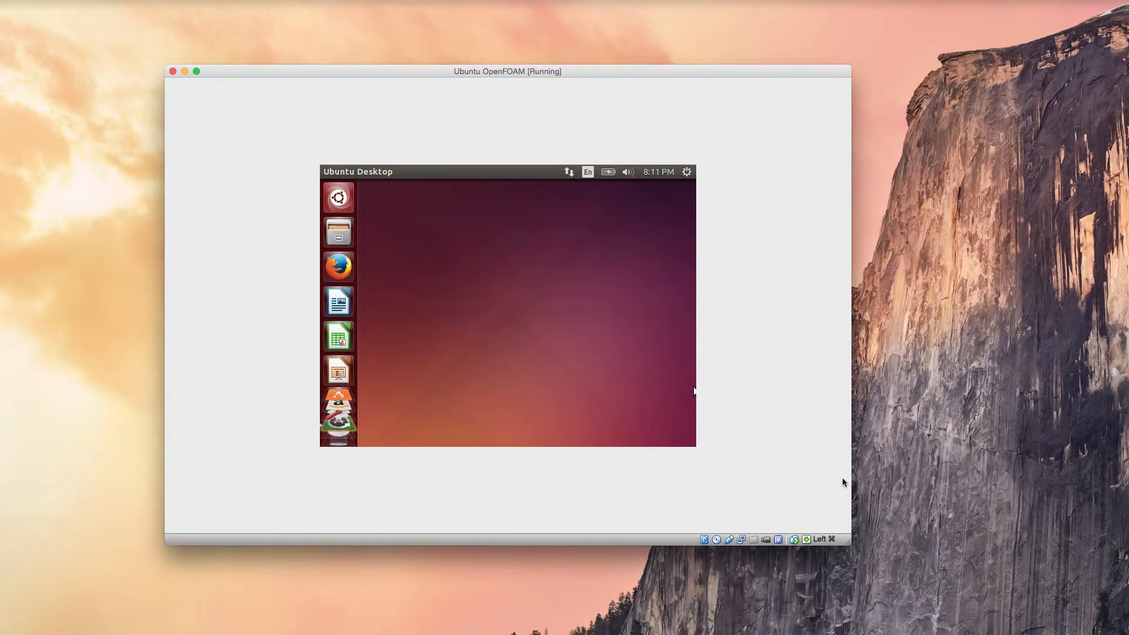
Enlarge the running machine's window a little and open a Terminal in the guest by searching for "ter".
drag(850, 544, 921, 588)
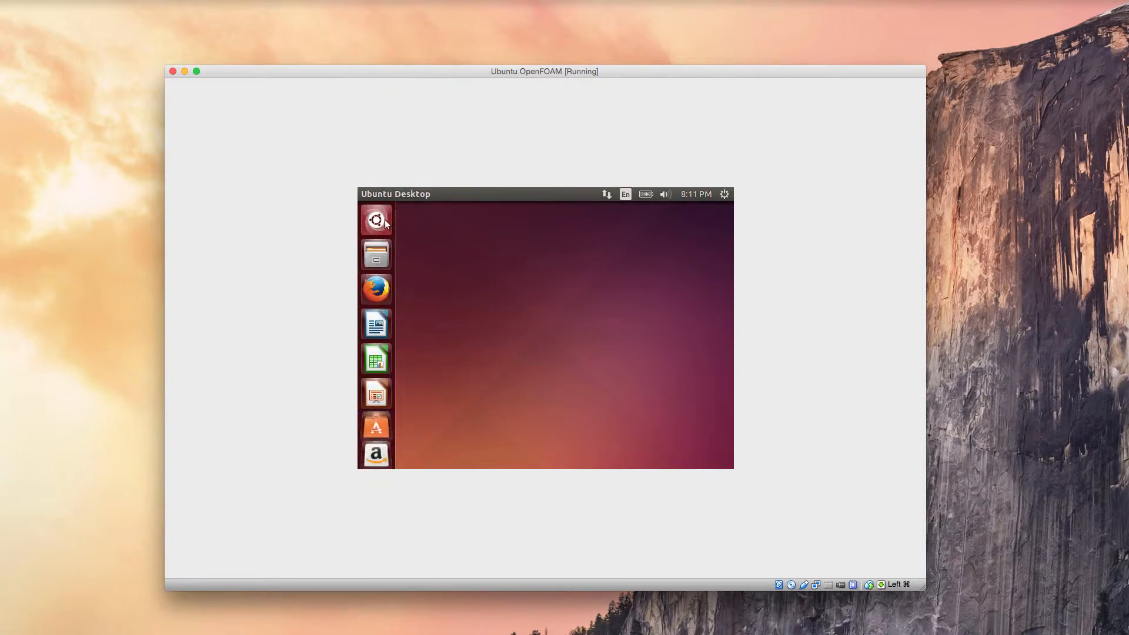
click(378, 218)
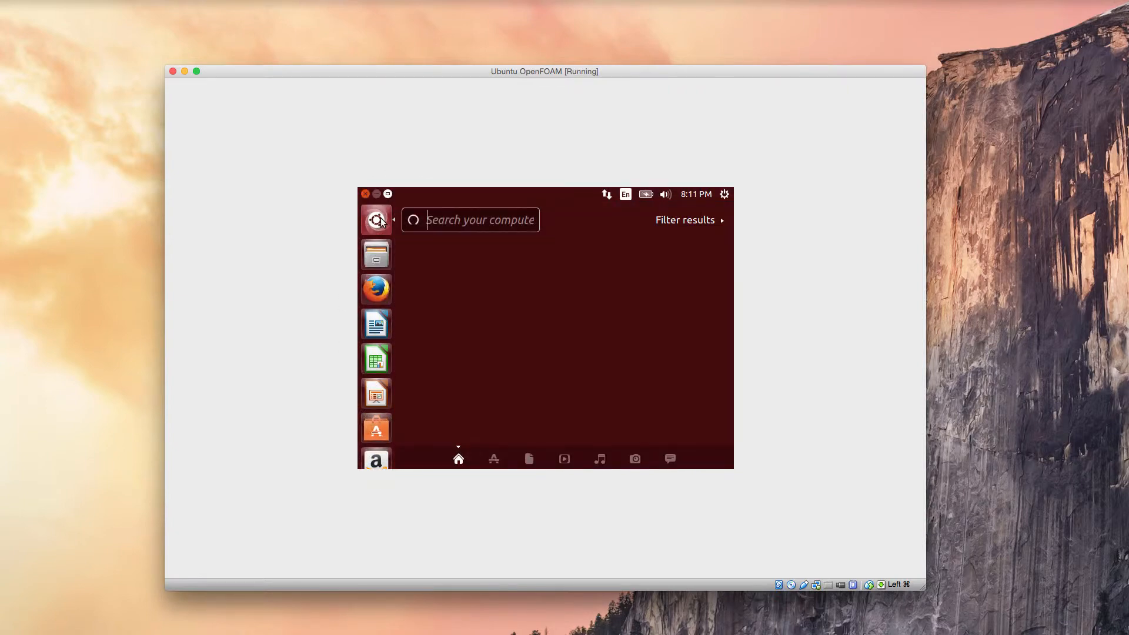
text(ter)
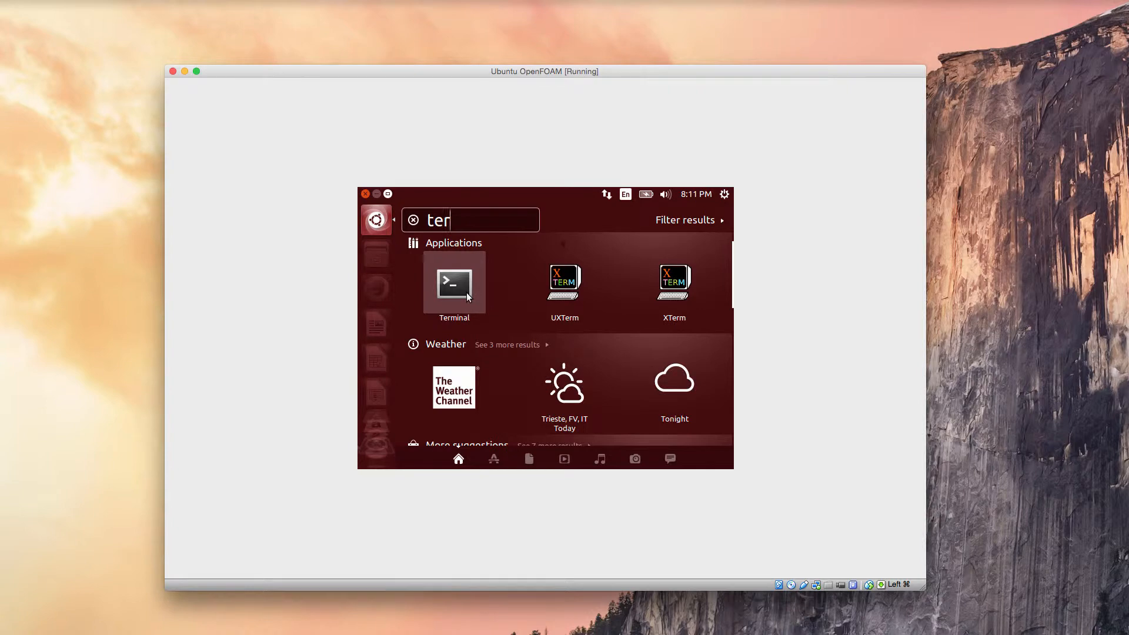
click(466, 292)
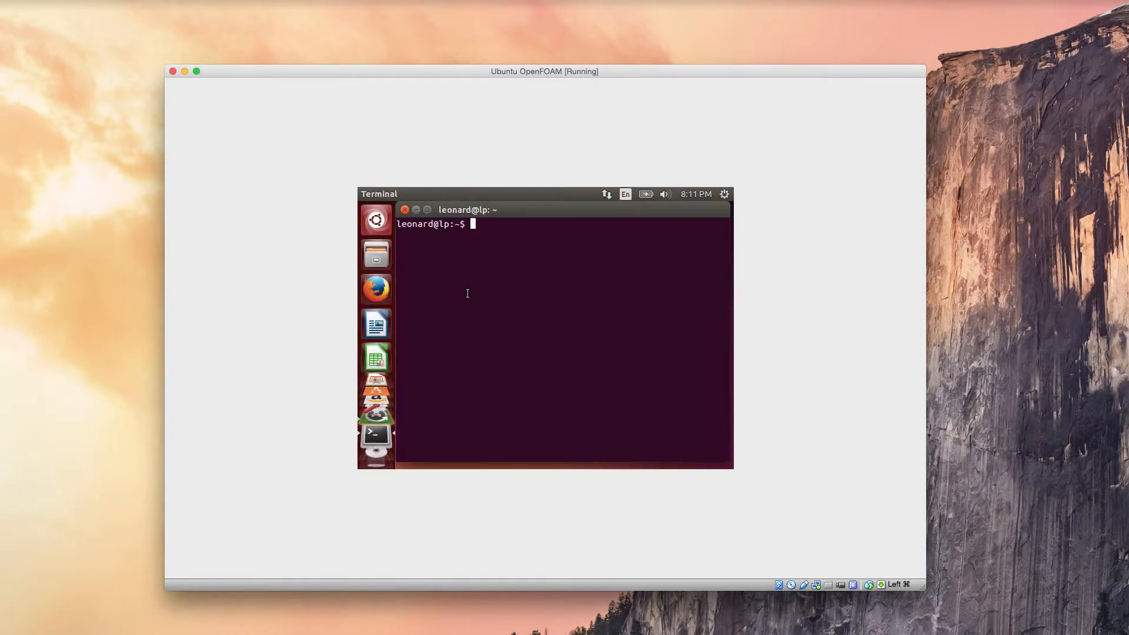
Try to shut down the guest from the terminal with the plain poweroff command.
click(725, 194)
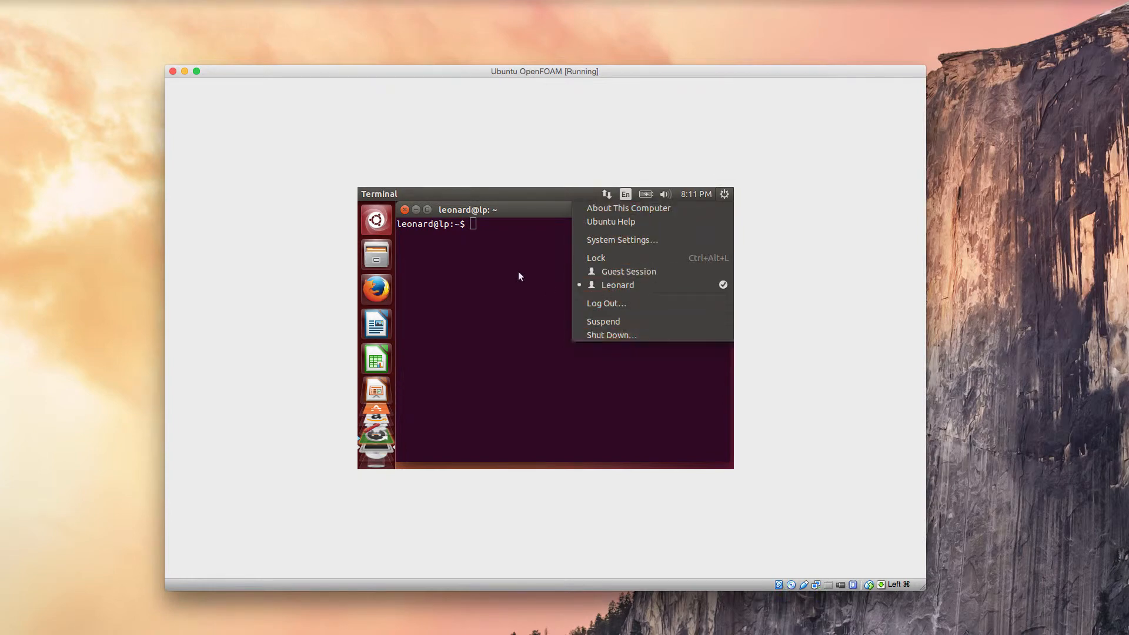
click(496, 233)
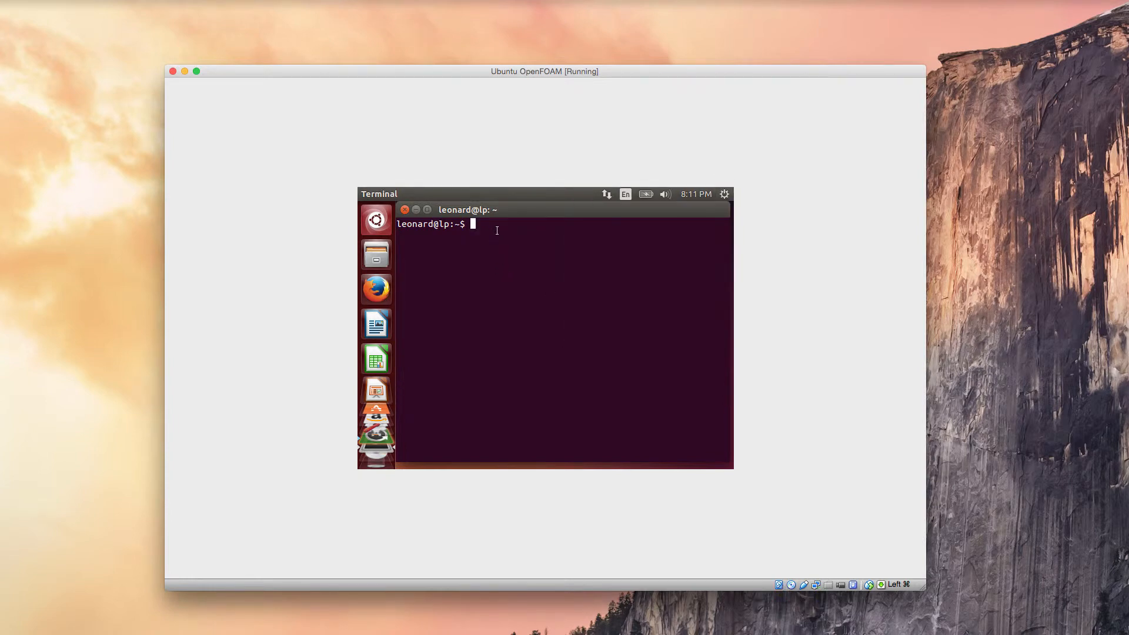
text(poweroff)
key(Return)
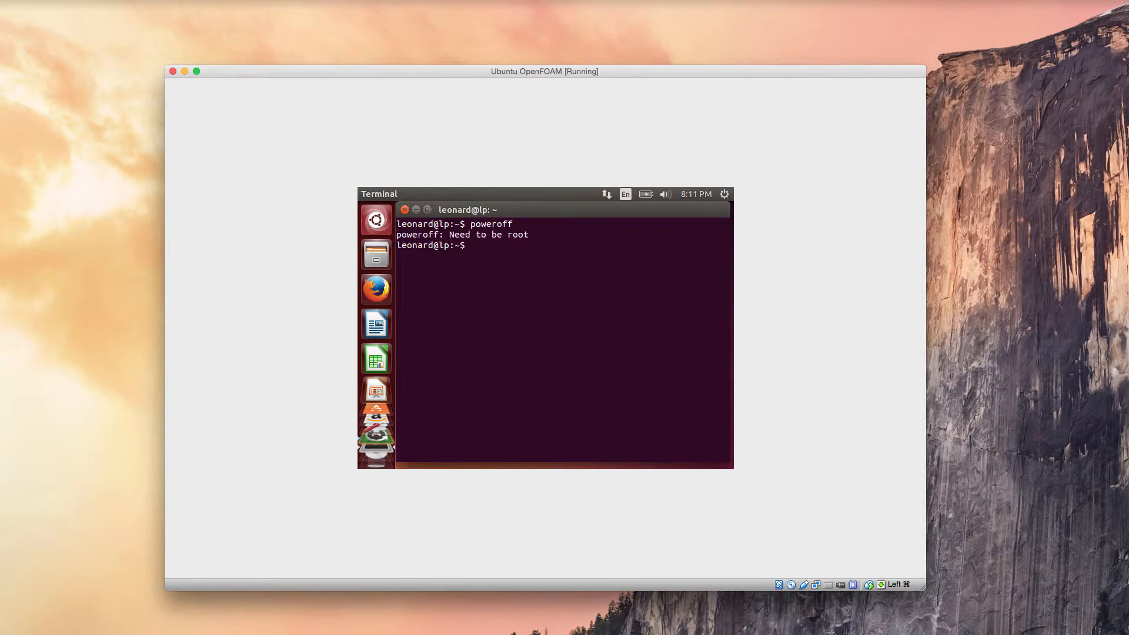
Shut down the guest with sudo poweroff, entering the account password when asked.
text(sudo )
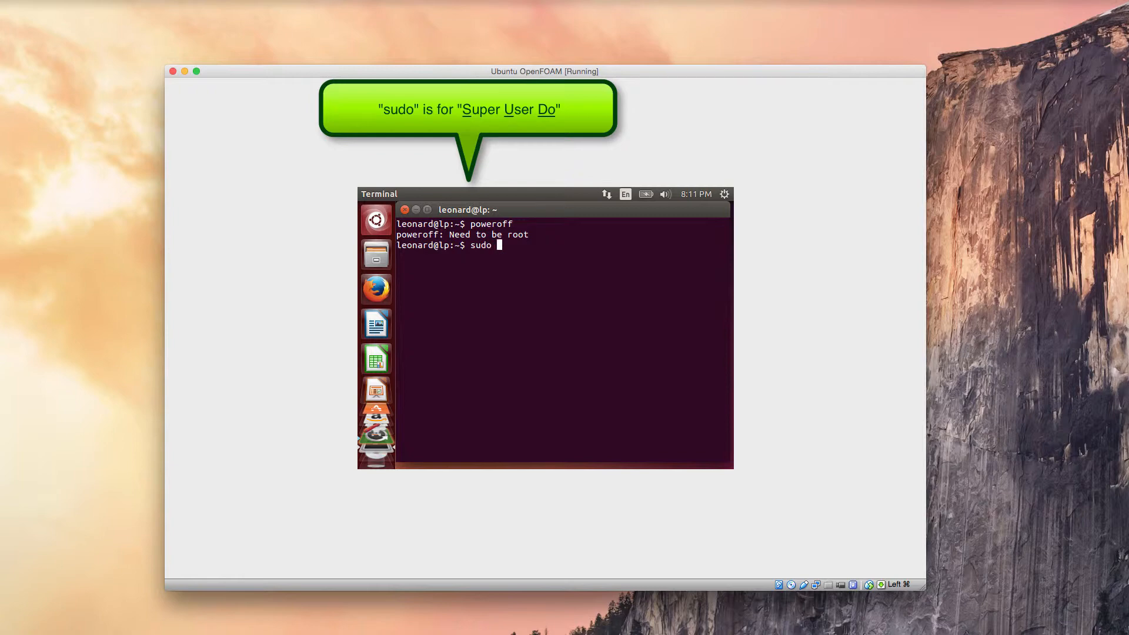
text(poweroff)
key(Return)
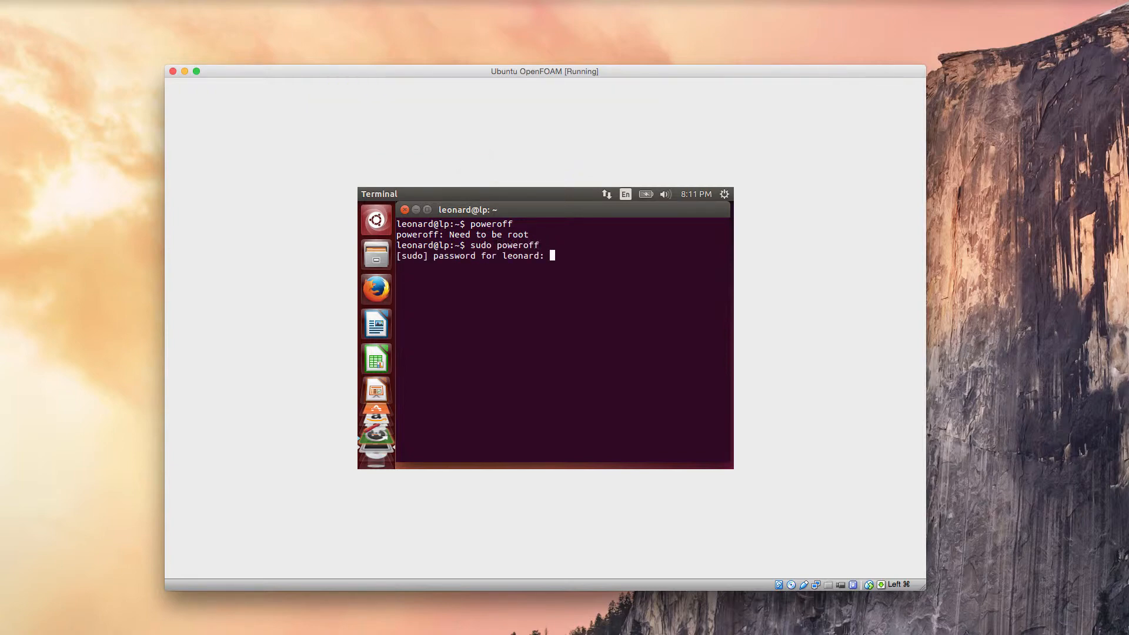
key(Return)
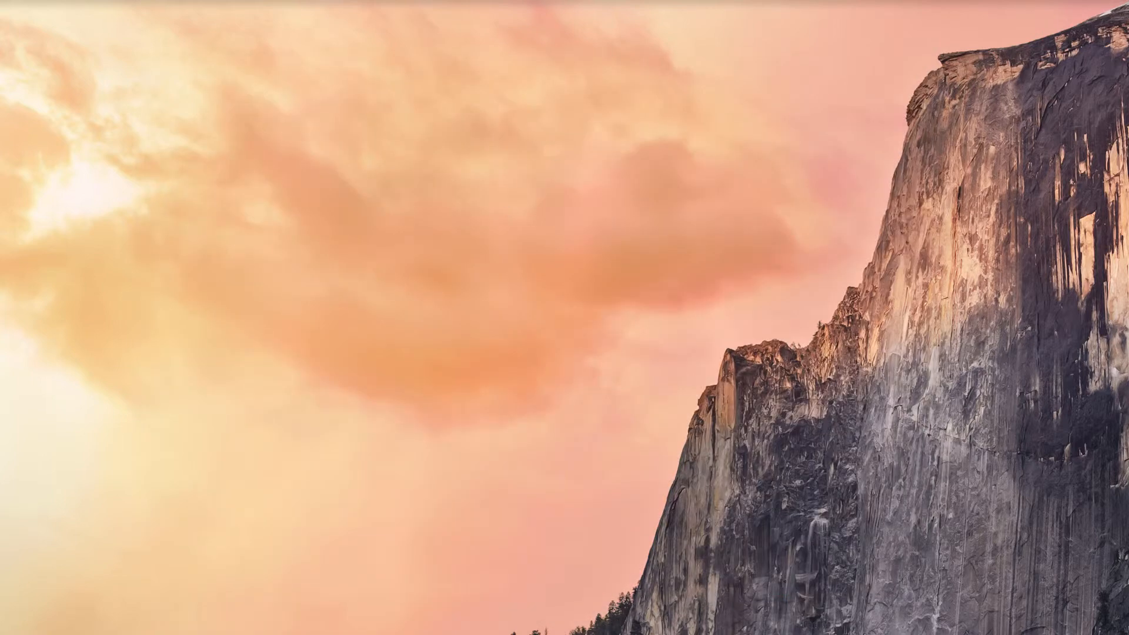
Start the Ubuntu OpenFOAM machine again from the VirtualBox Manager and minimize the manager window.
click(1127, 585)
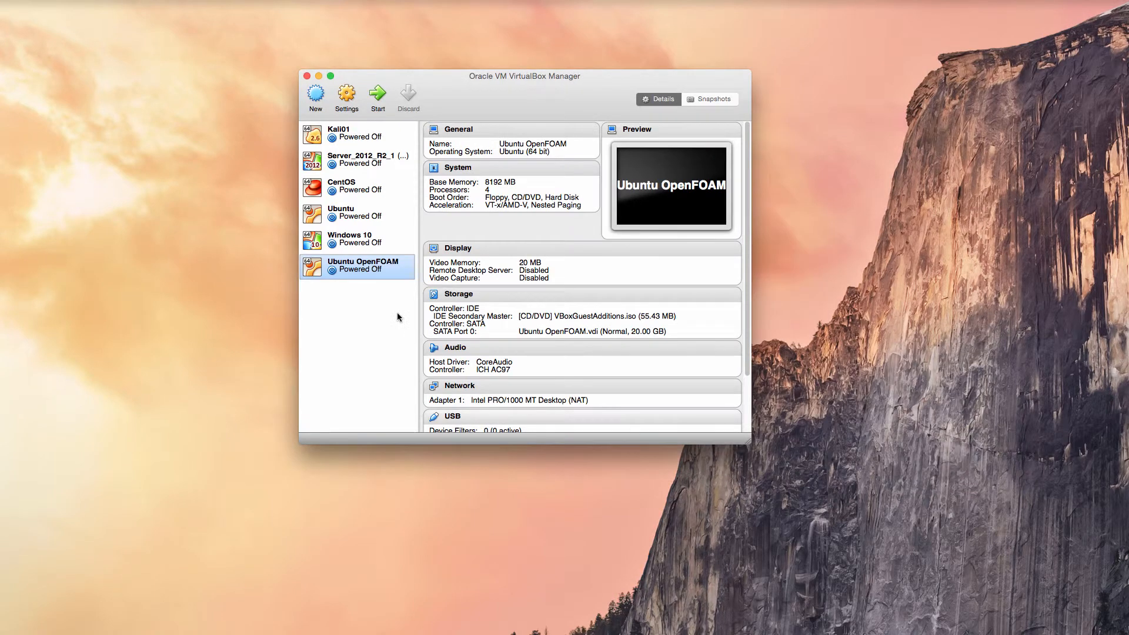
click(377, 95)
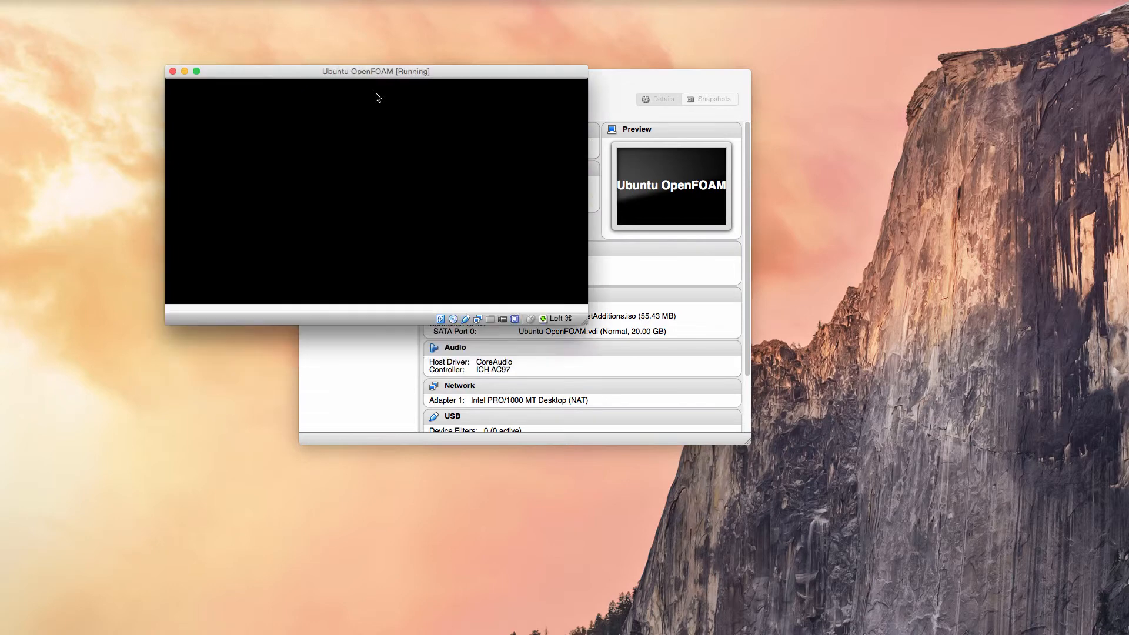
click(636, 79)
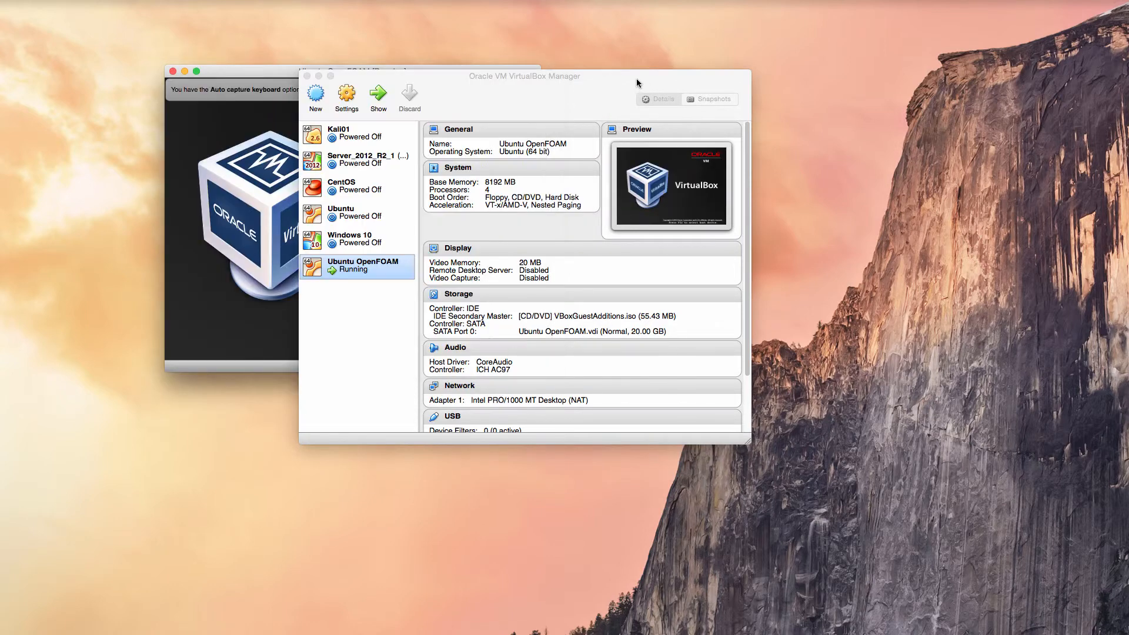
click(319, 76)
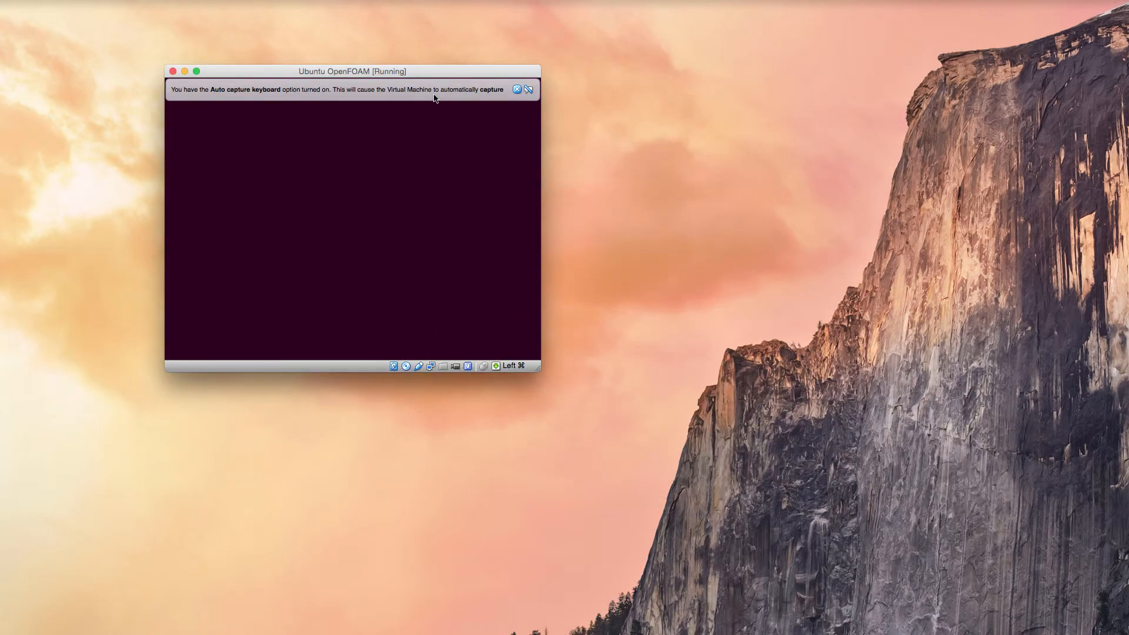
Dismiss the keyboard capture and mouse integration notices and log in to Ubuntu with the account password.
click(516, 90)
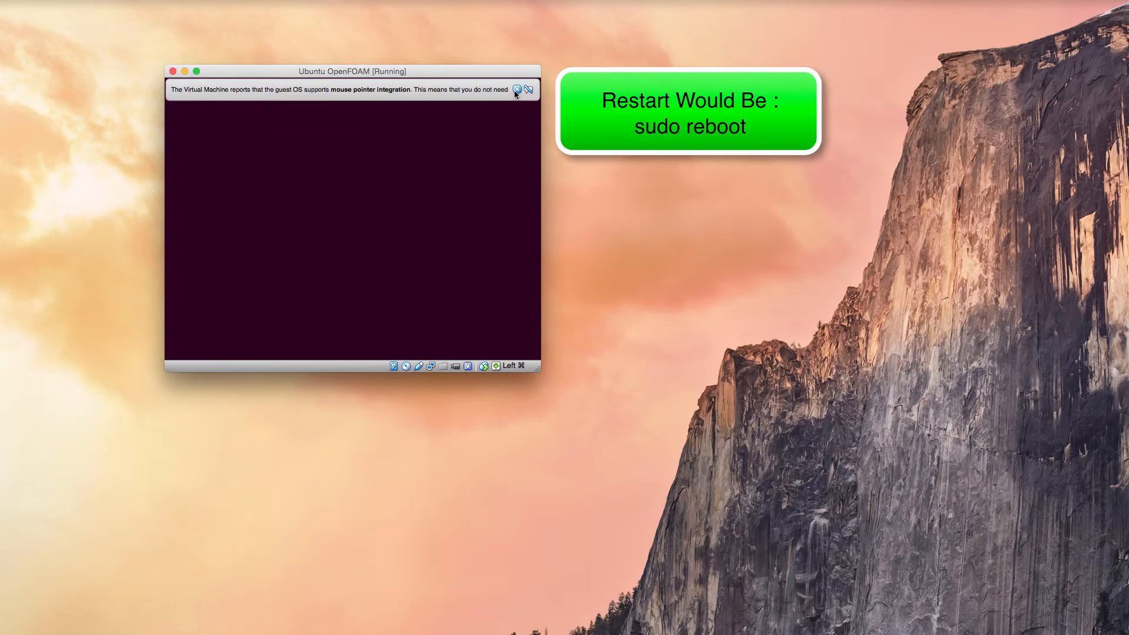
click(516, 89)
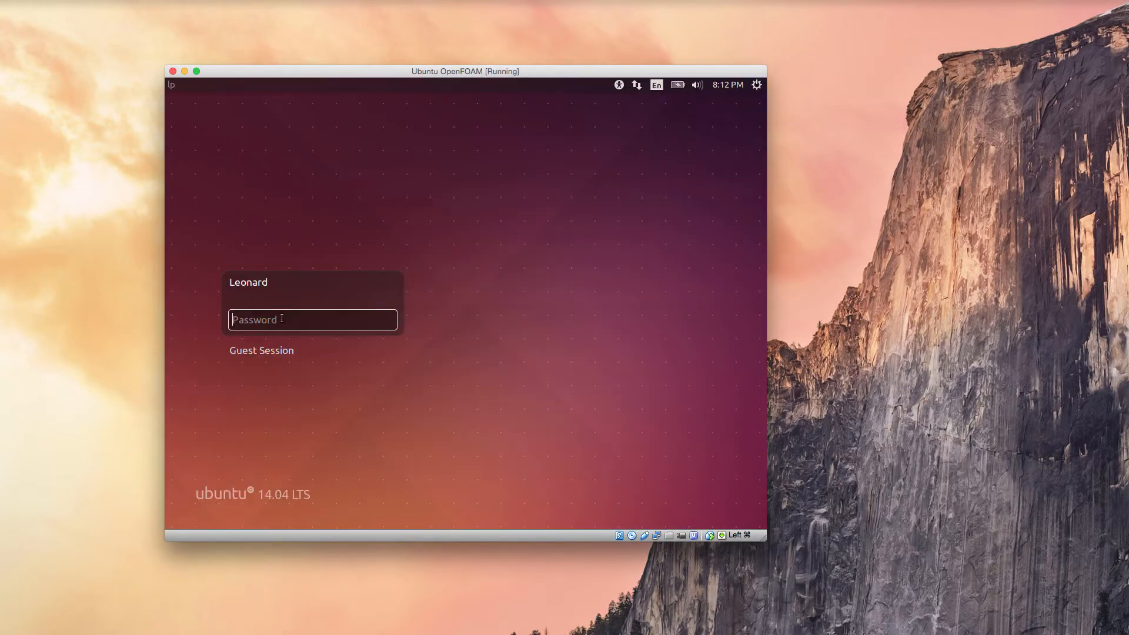
text(•••••••)
key(Return)
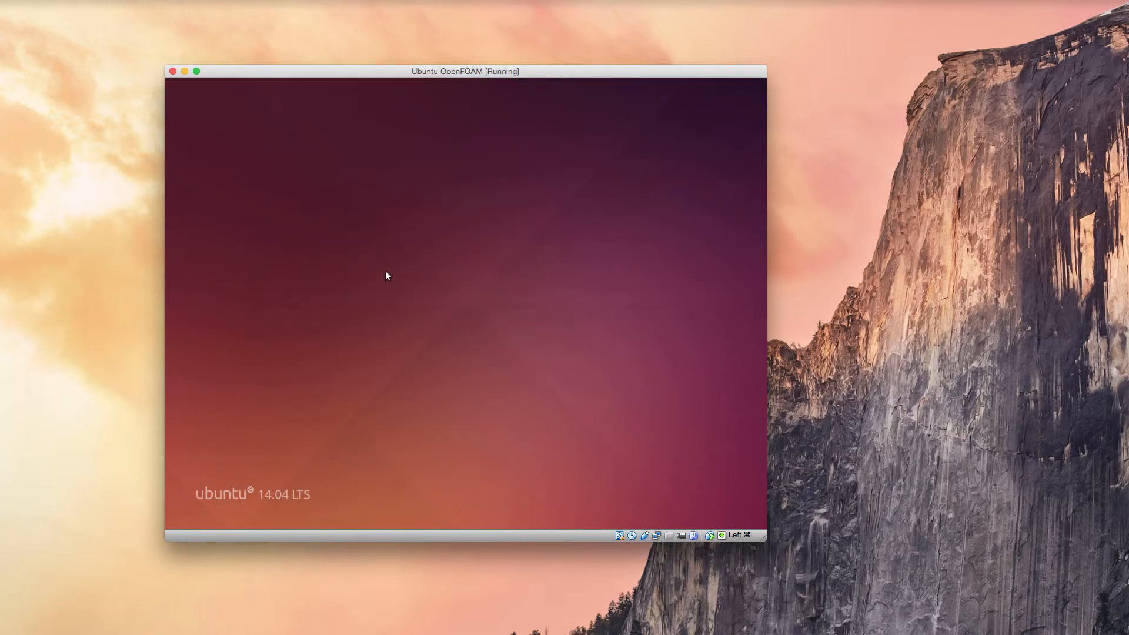
Move the machine's window to the upper-left corner of the host desktop and enlarge it to nearly fill the screen.
drag(336, 71, 181, 9)
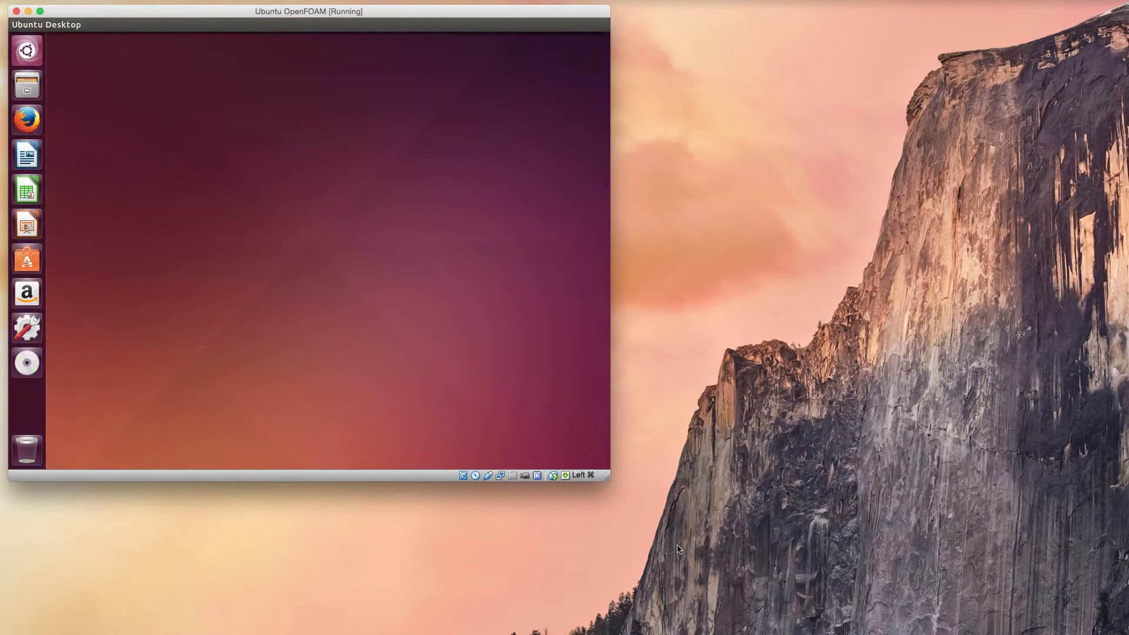
drag(607, 478, 1121, 621)
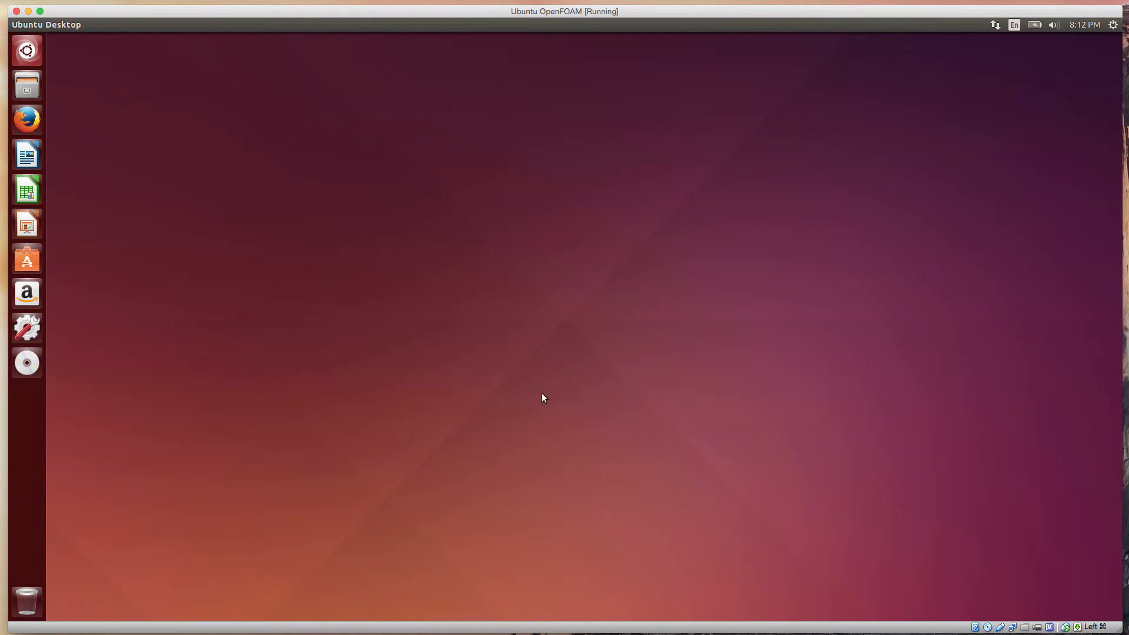
drag(429, 15, 420, 10)
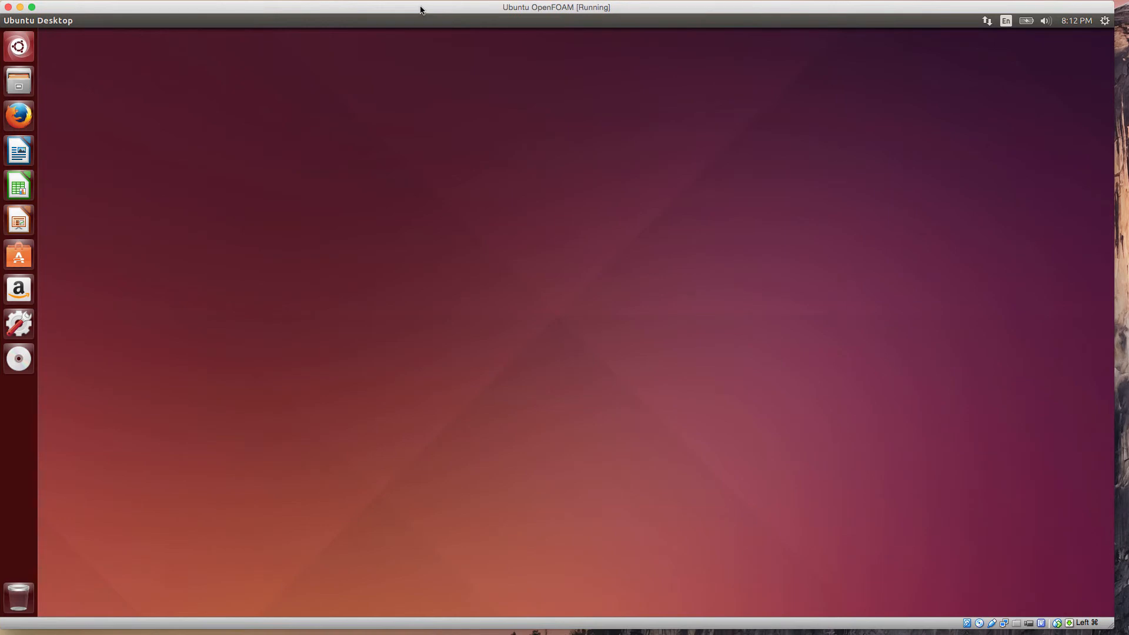